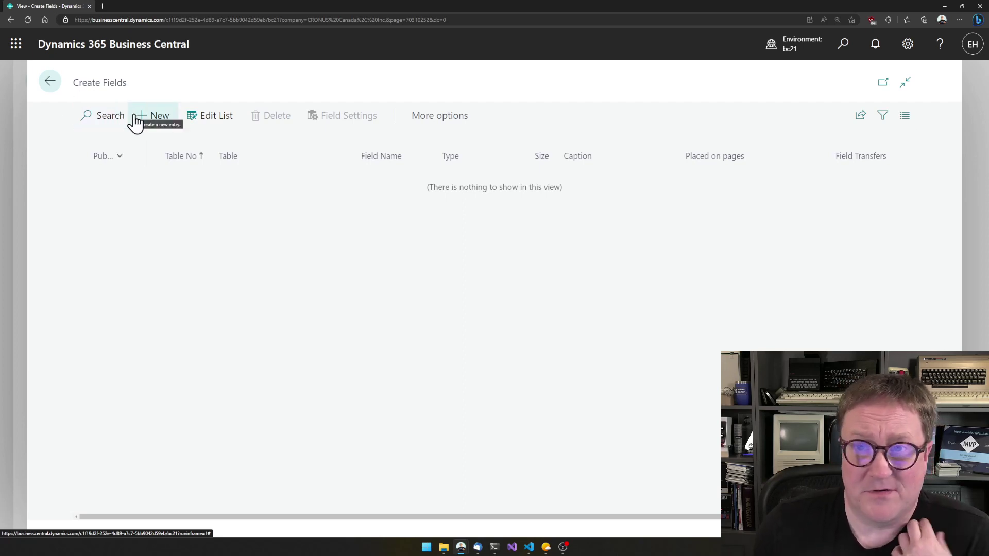
Create a new field entry for the Customer table (table 18)
{"action": "left_click", "coordinate": [152, 118]}
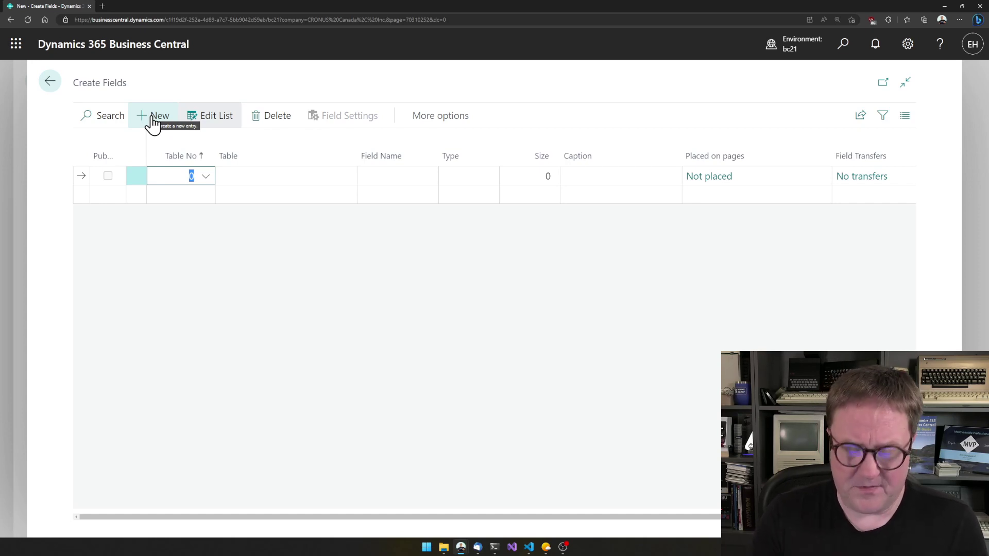
{"action": "type", "text": "cu"}
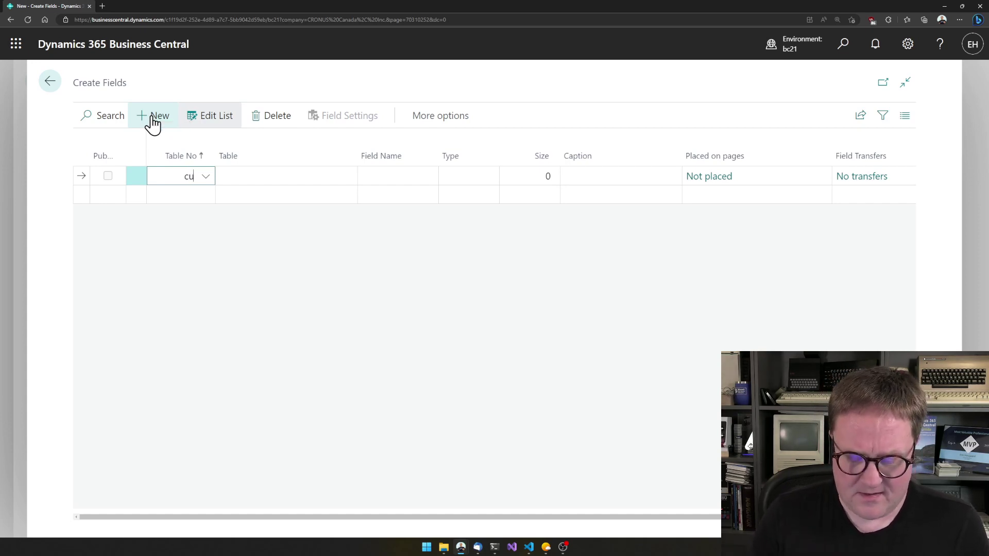
{"action": "type", "text": "stom"}
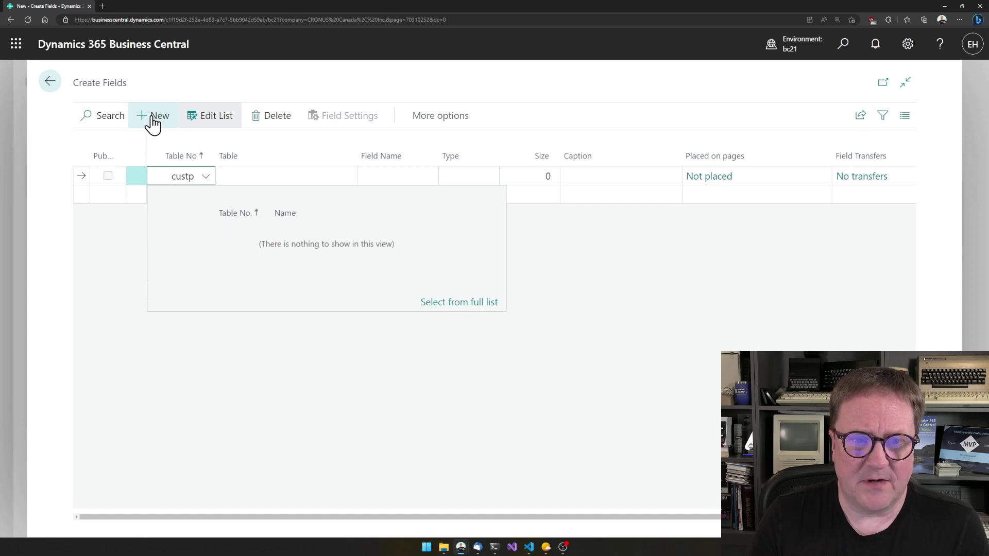
{"action": "type", "text": "er"}
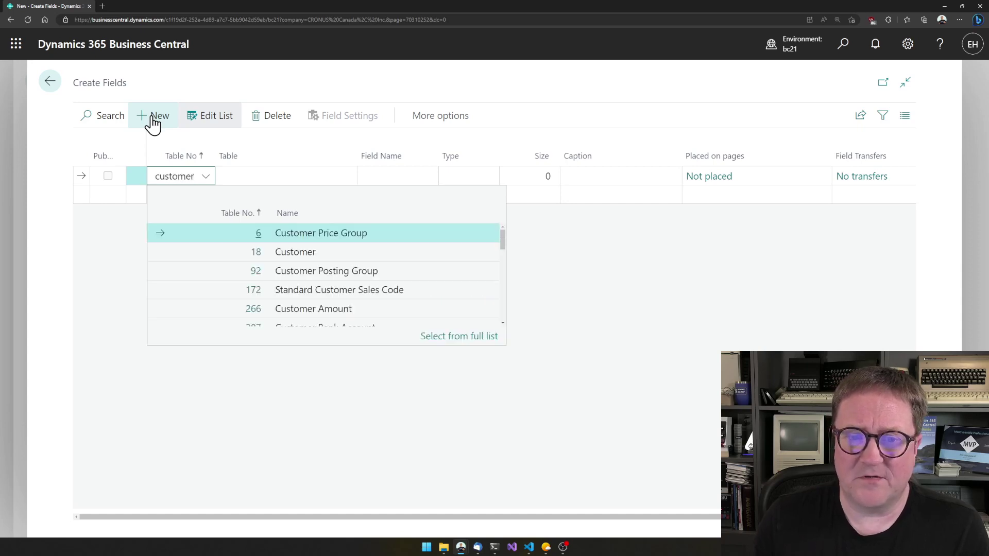
{"action": "left_click", "coordinate": [325, 253]}
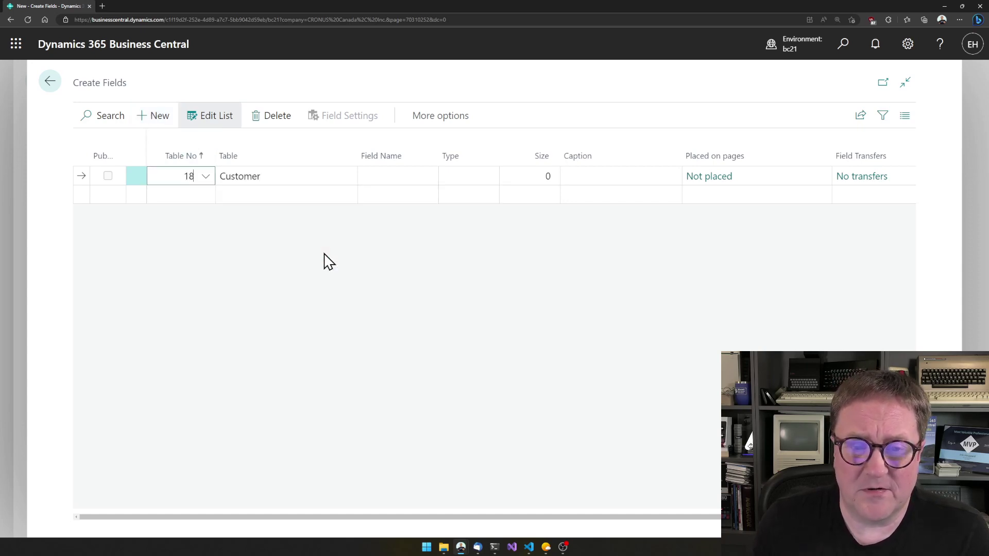
{"action": "key", "text": "Tab"}
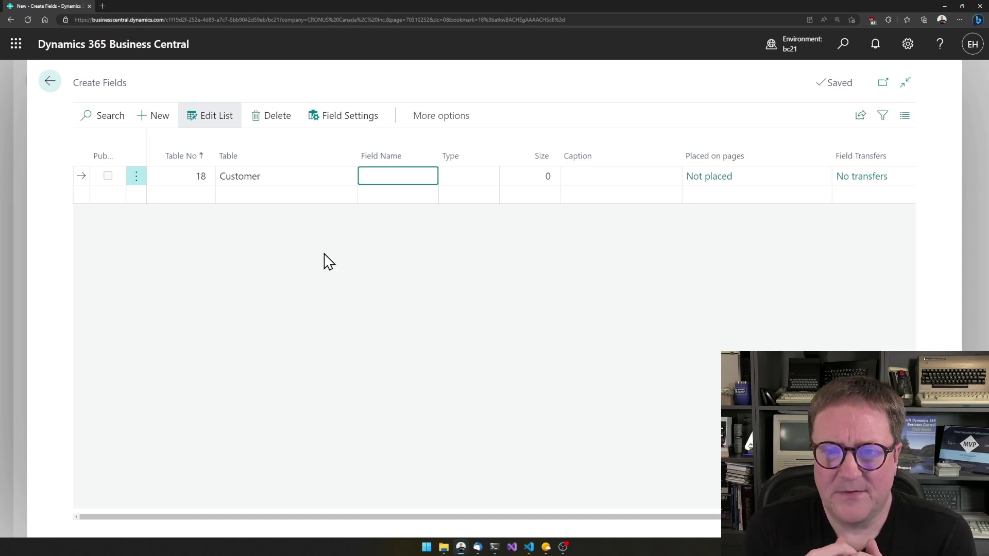
Name the new Customer field demofield and set its type to Text
{"action": "type", "text": "demofield"}
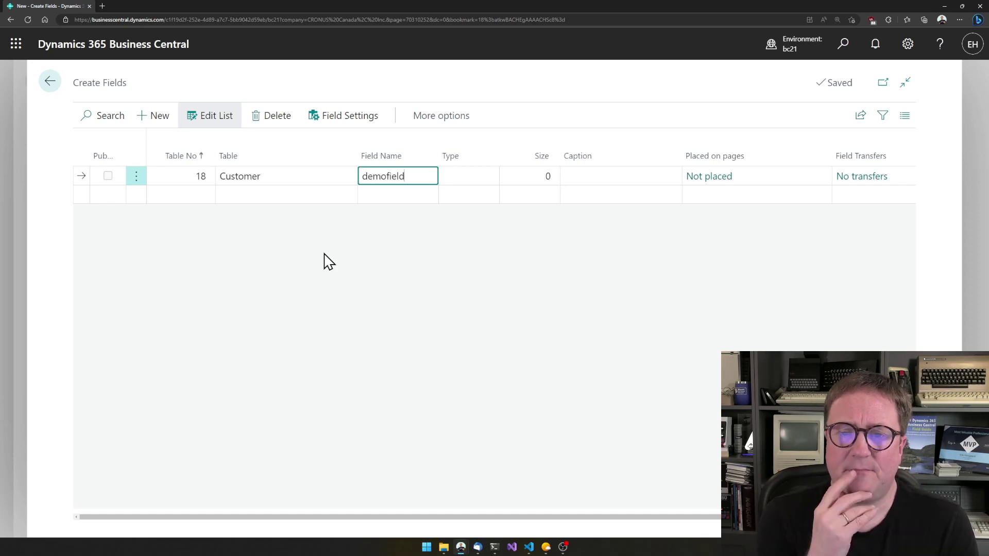
{"action": "key", "text": "Tab"}
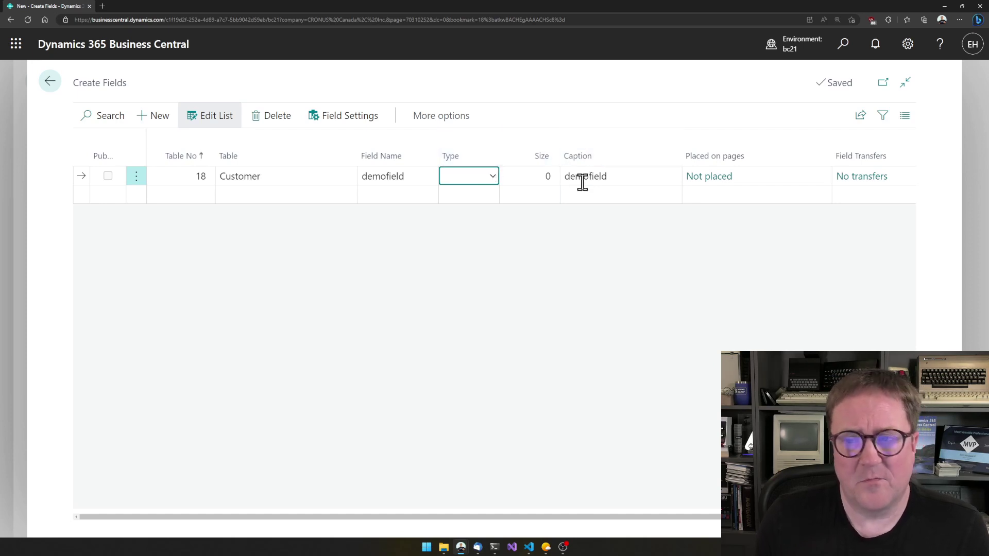
{"action": "left_click", "coordinate": [493, 178]}
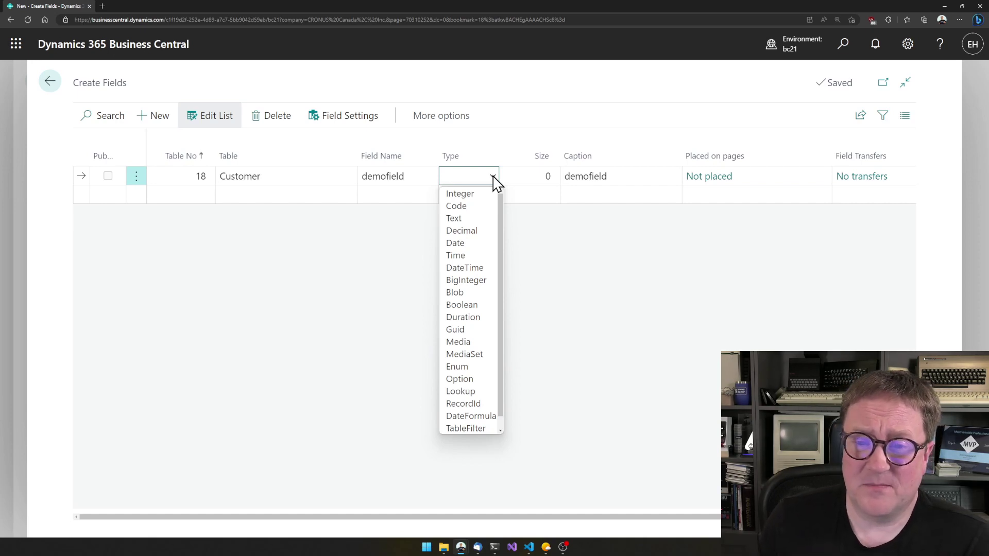
{"action": "scroll", "coordinate": [500, 224], "scroll_direction": "down", "scroll_amount": 1}
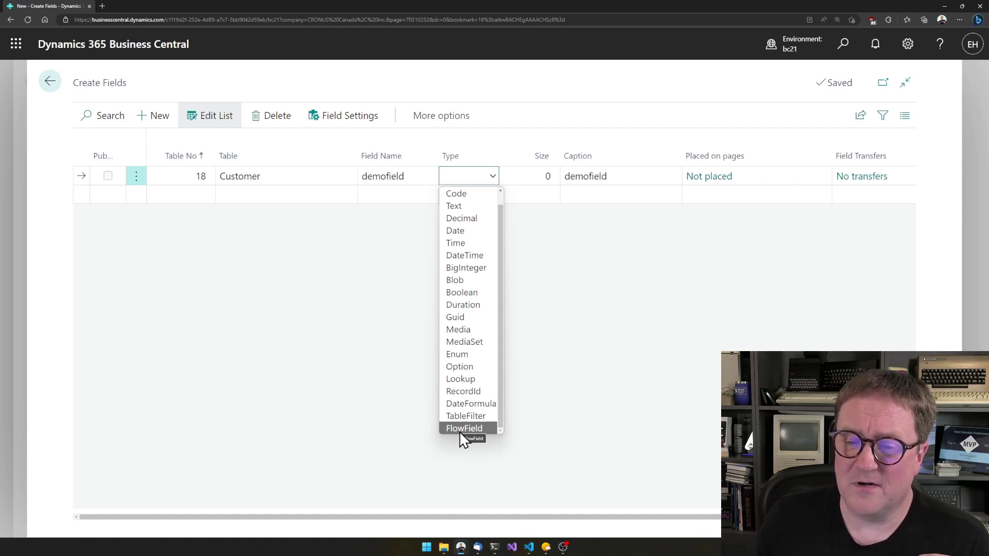
{"action": "left_click", "coordinate": [458, 205]}
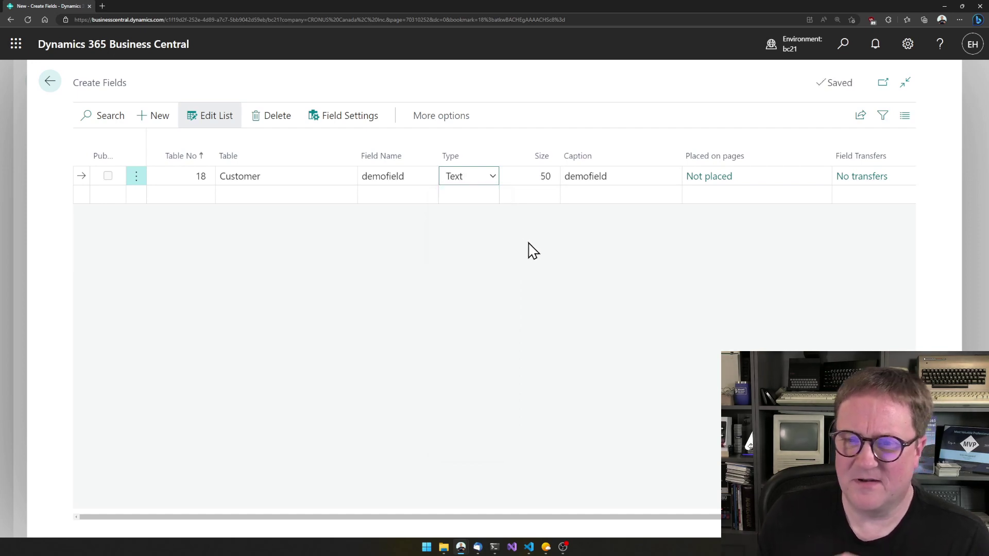
Change the caption of demofield to Demo field
{"action": "key", "text": "Tab"}
{"action": "key", "text": "Tab"}
{"action": "type", "text": "D"}
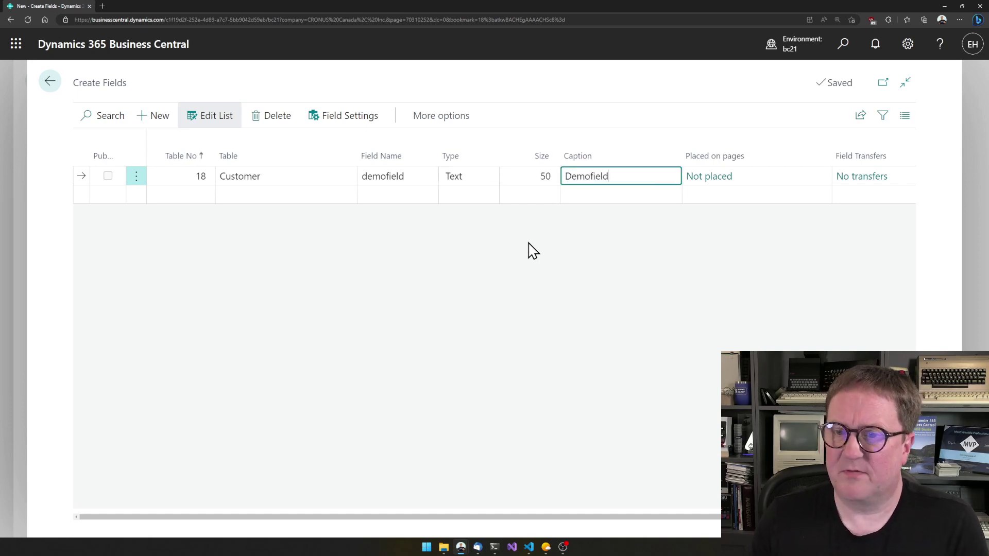
{"action": "left_click", "coordinate": [589, 176]}
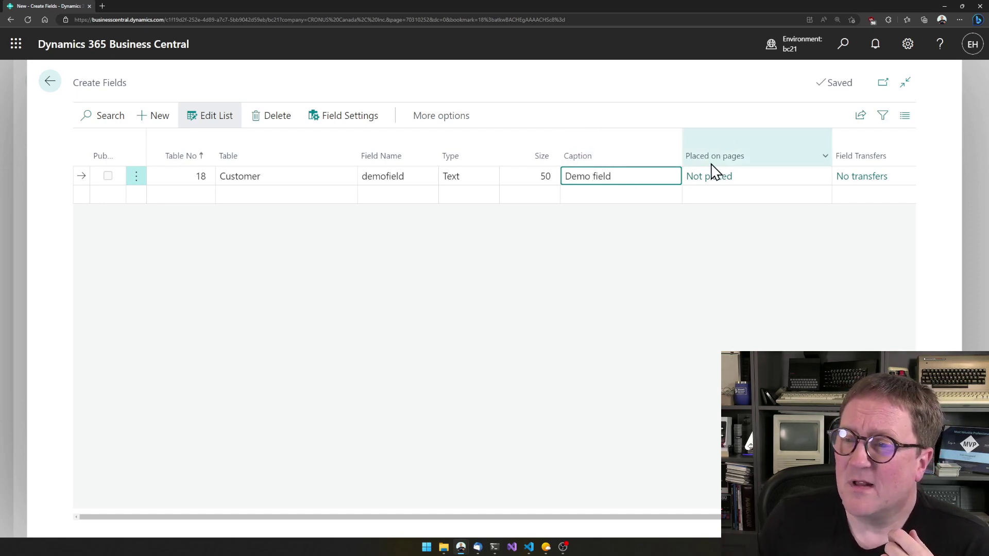
Open the page placements for demofield and look through the list of Customer pages where it can be placed
{"action": "mouse_move", "coordinate": [718, 165]}
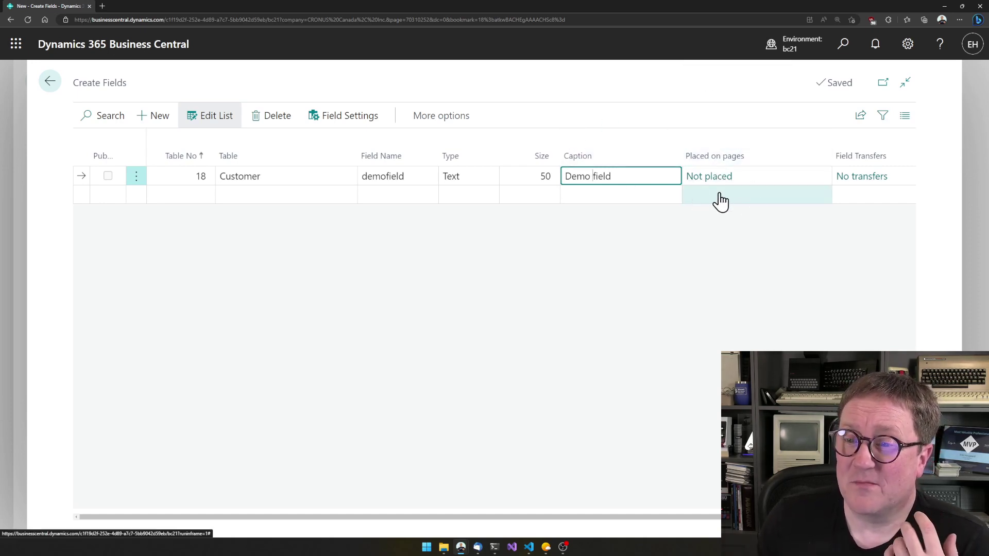
{"action": "left_click", "coordinate": [710, 180]}
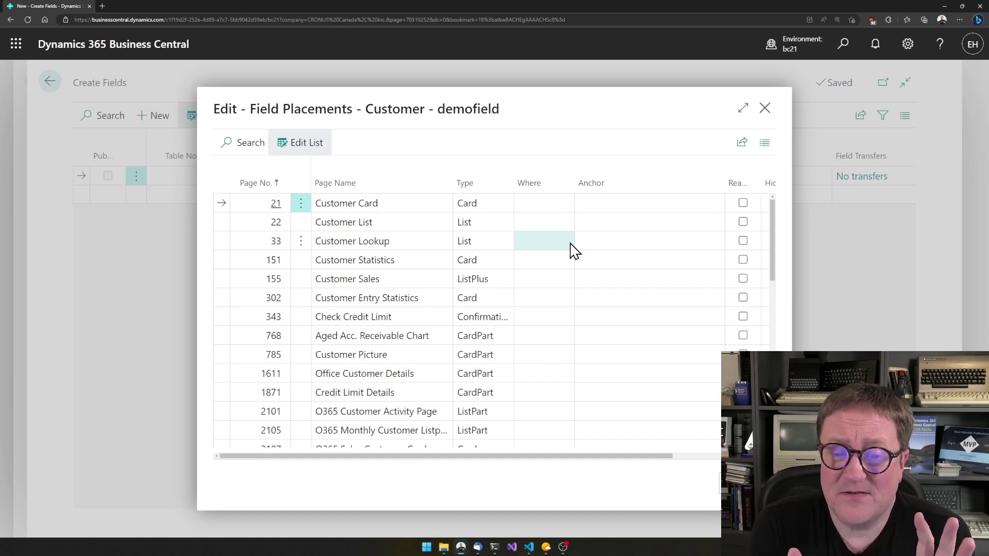
{"action": "scroll", "coordinate": [574, 251], "scroll_direction": "down", "scroll_amount": 10}
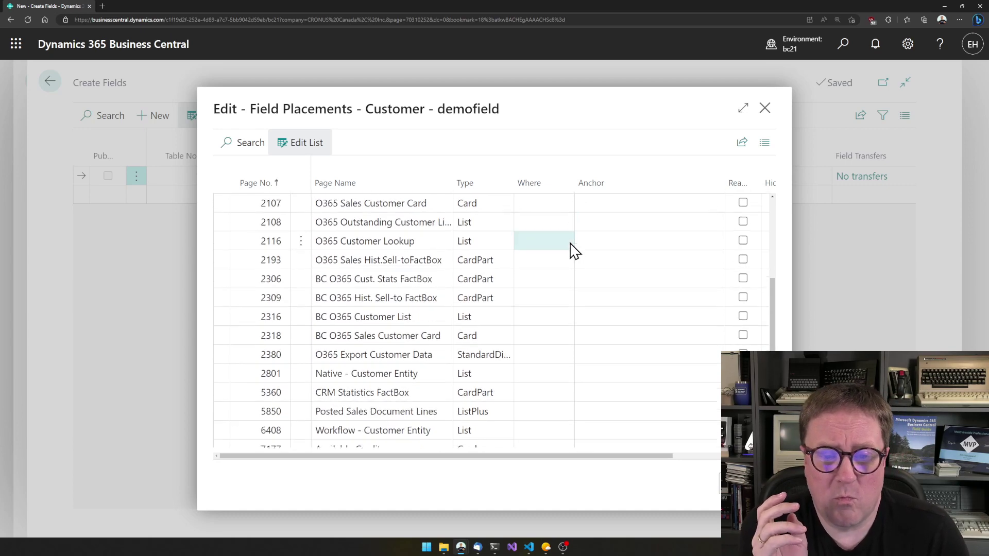
{"action": "scroll", "coordinate": [574, 251], "scroll_direction": "up", "scroll_amount": 10}
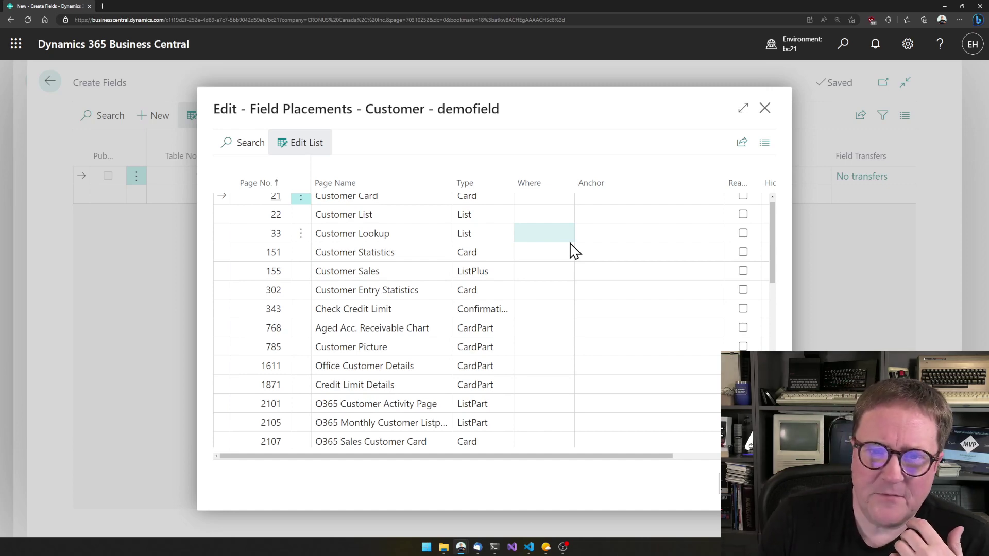
{"action": "left_click", "coordinate": [569, 241]}
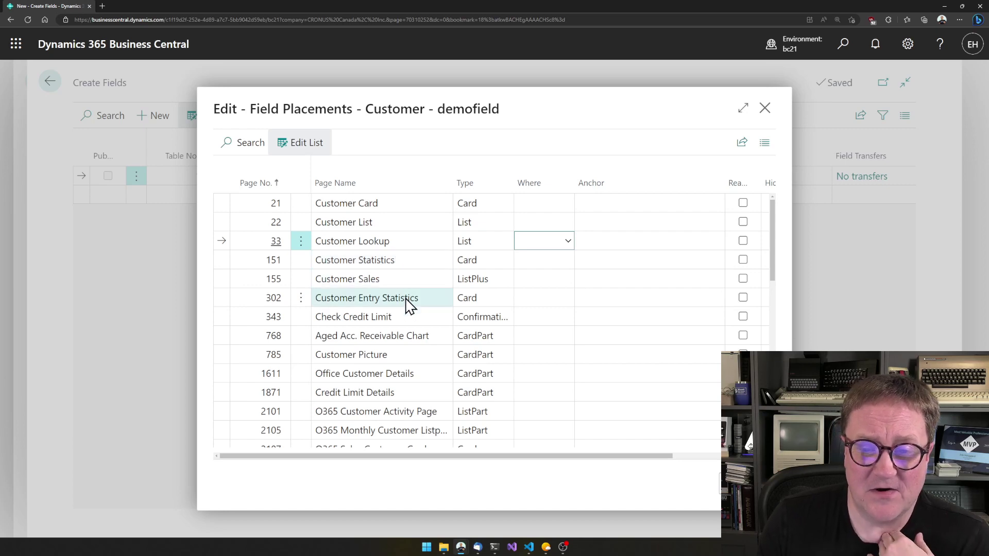
{"action": "scroll", "coordinate": [409, 304], "scroll_direction": "down", "scroll_amount": 1}
{"action": "scroll", "coordinate": [409, 305], "scroll_direction": "down", "scroll_amount": 5}
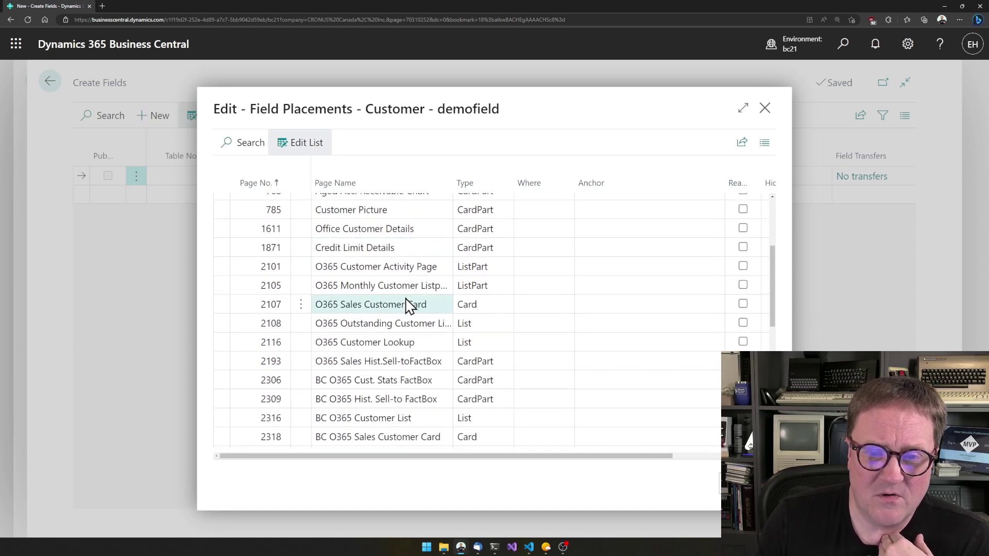
{"action": "scroll", "coordinate": [409, 305], "scroll_direction": "down", "scroll_amount": 3}
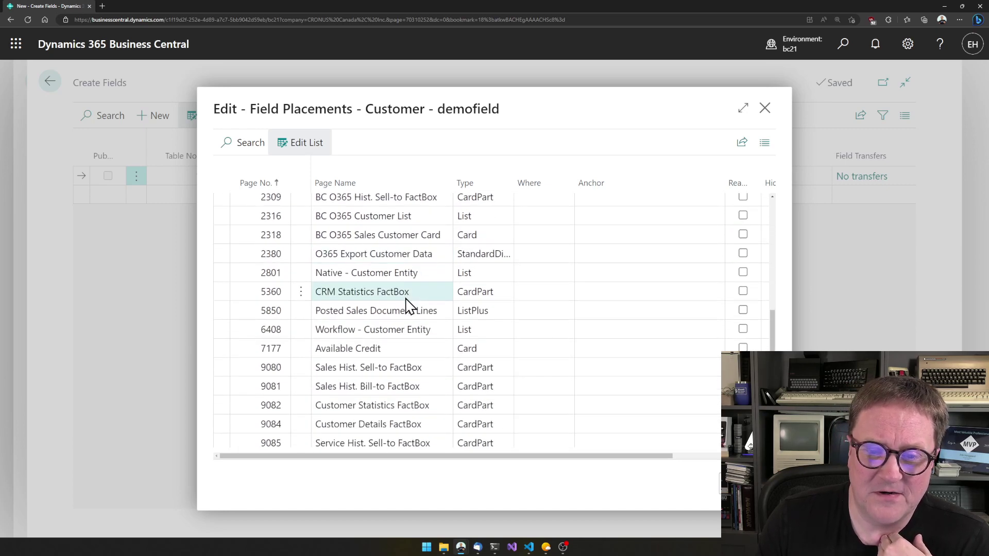
{"action": "scroll", "coordinate": [407, 302], "scroll_direction": "down", "scroll_amount": 1}
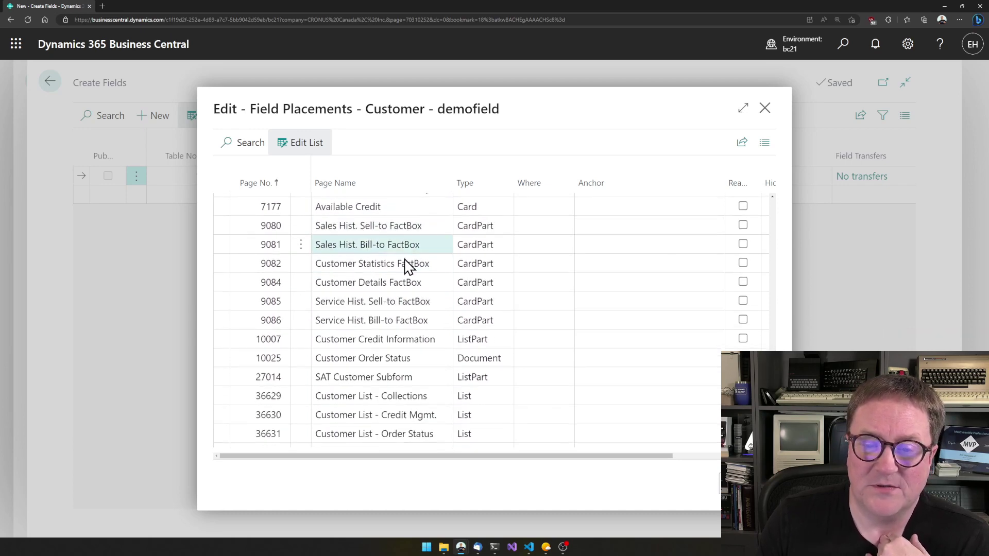
{"action": "scroll", "coordinate": [406, 361], "scroll_direction": "down", "scroll_amount": 1}
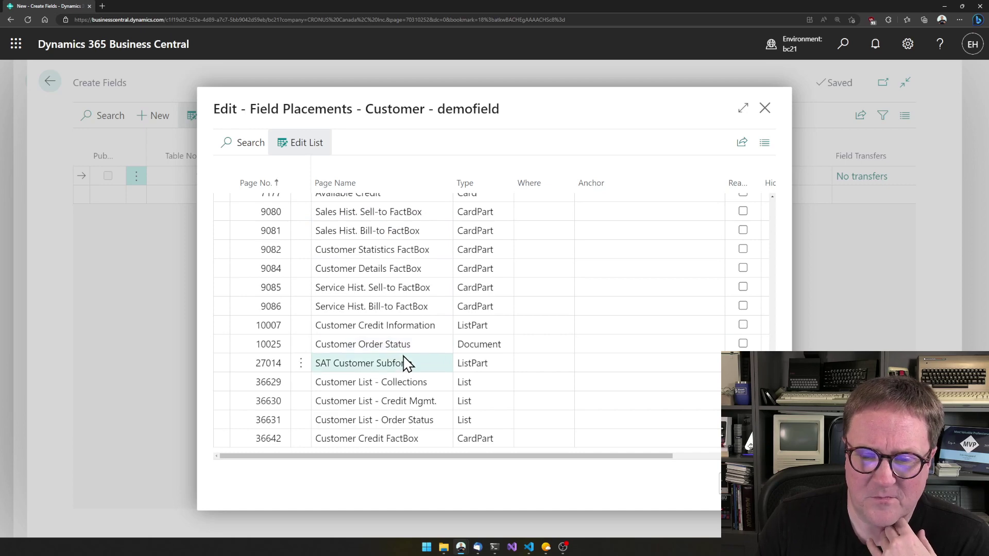
{"action": "scroll", "coordinate": [407, 363], "scroll_direction": "up", "scroll_amount": 8}
{"action": "scroll", "coordinate": [407, 363], "scroll_direction": "up", "scroll_amount": 3}
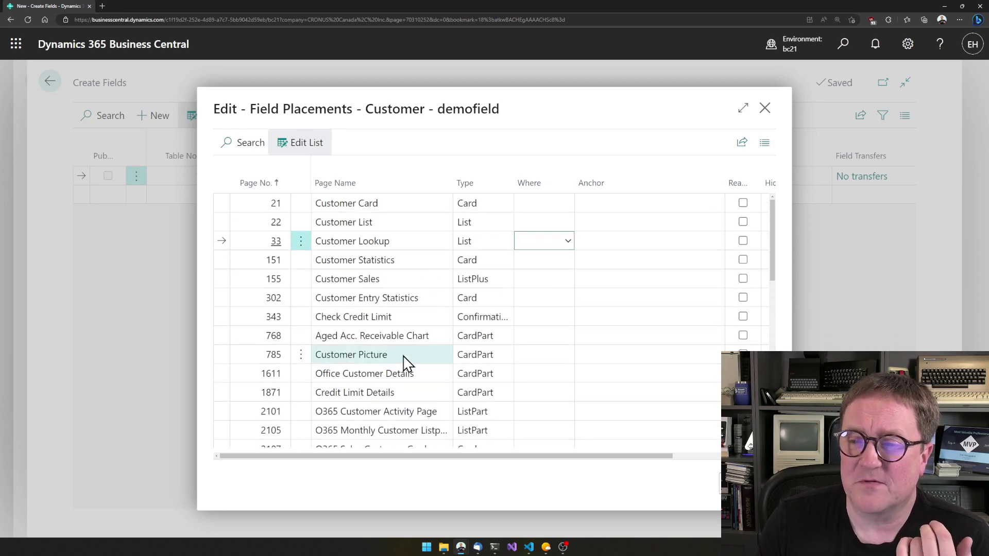
Place demofield on the Customer Card page using AddLast with the General group as its anchor
{"action": "left_click", "coordinate": [555, 209]}
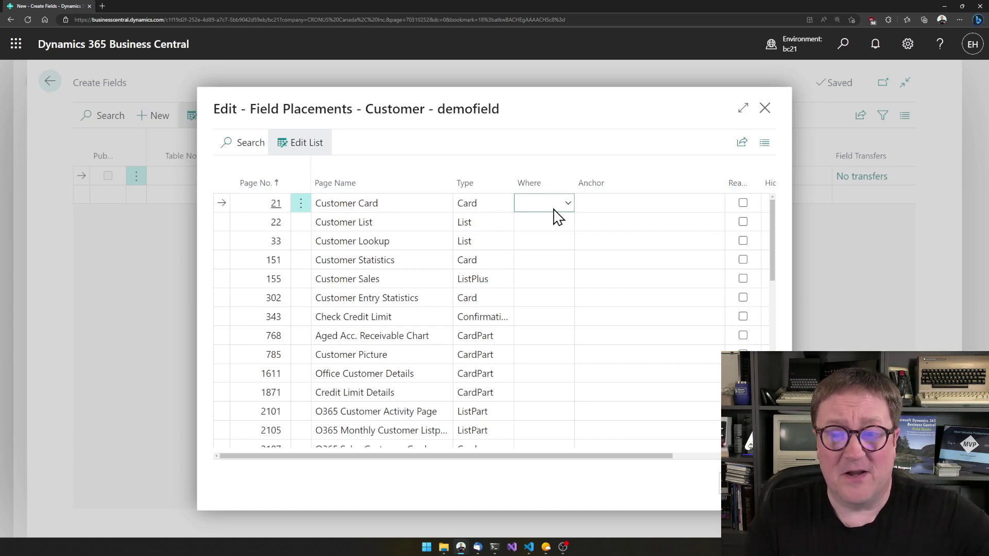
{"action": "left_click", "coordinate": [565, 205]}
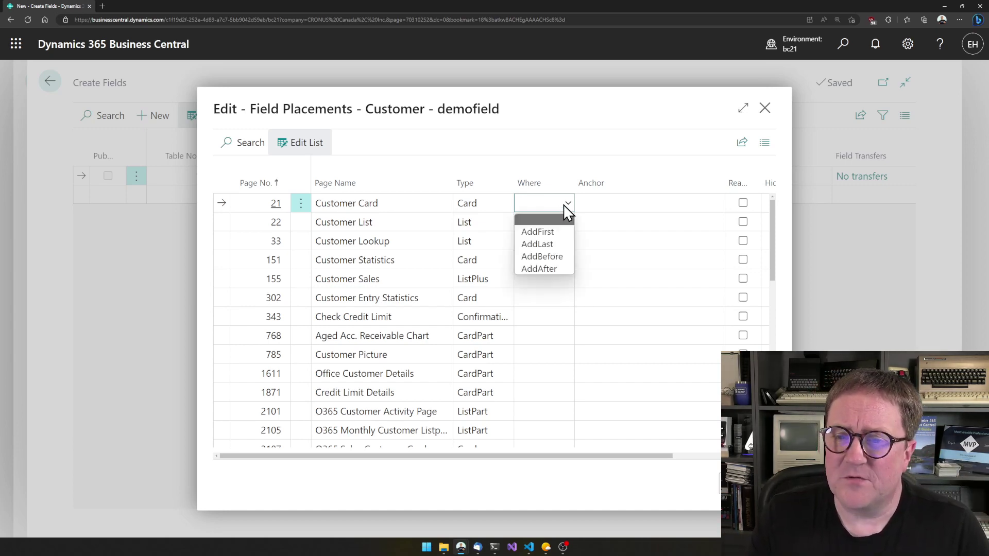
{"action": "left_click", "coordinate": [555, 244]}
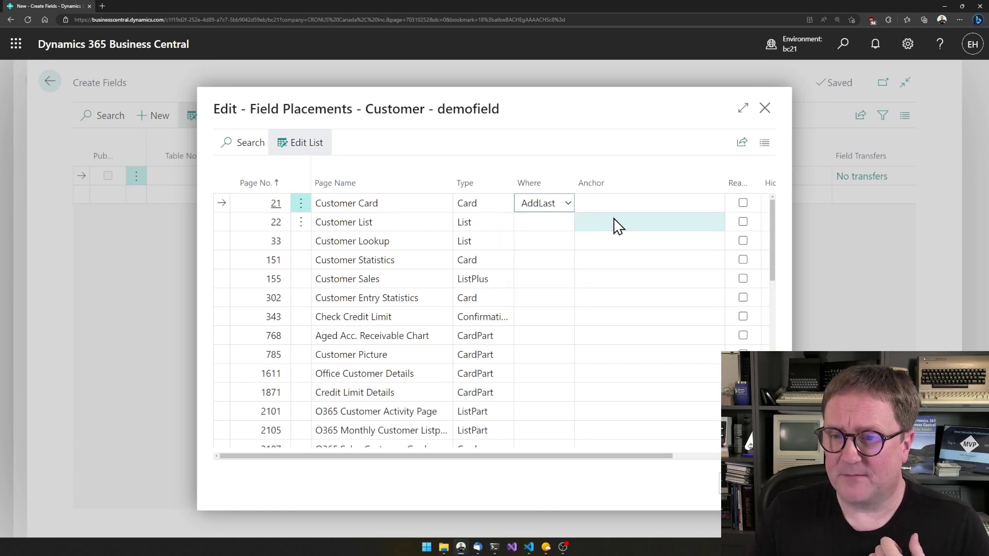
{"action": "left_click", "coordinate": [625, 203]}
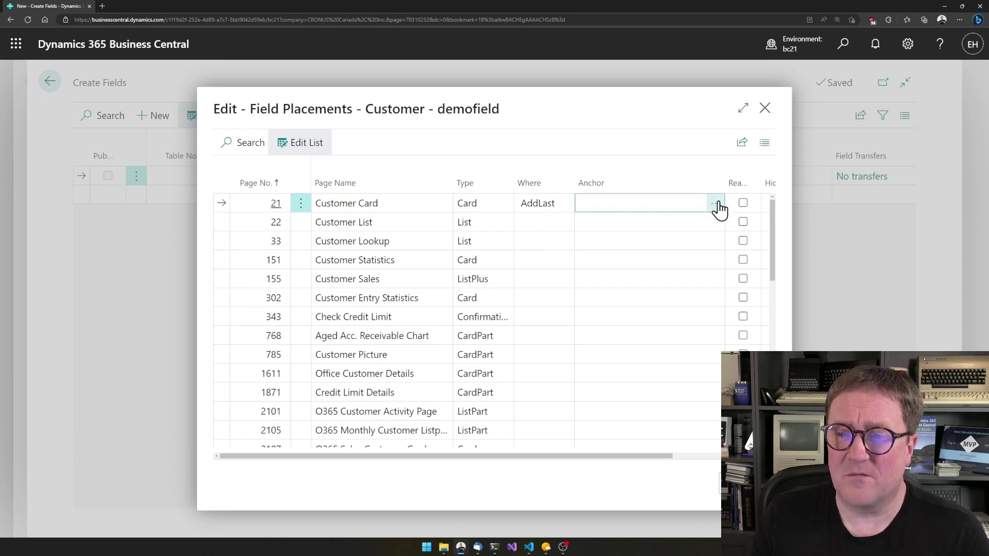
{"action": "left_click", "coordinate": [716, 204]}
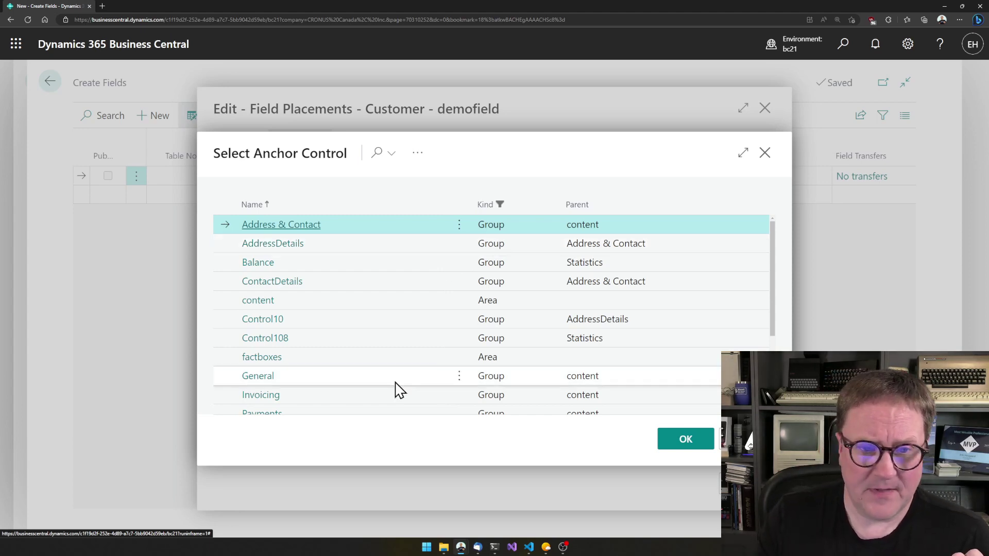
{"action": "scroll", "coordinate": [399, 390], "scroll_direction": "down", "scroll_amount": 1}
{"action": "left_click", "coordinate": [338, 327]}
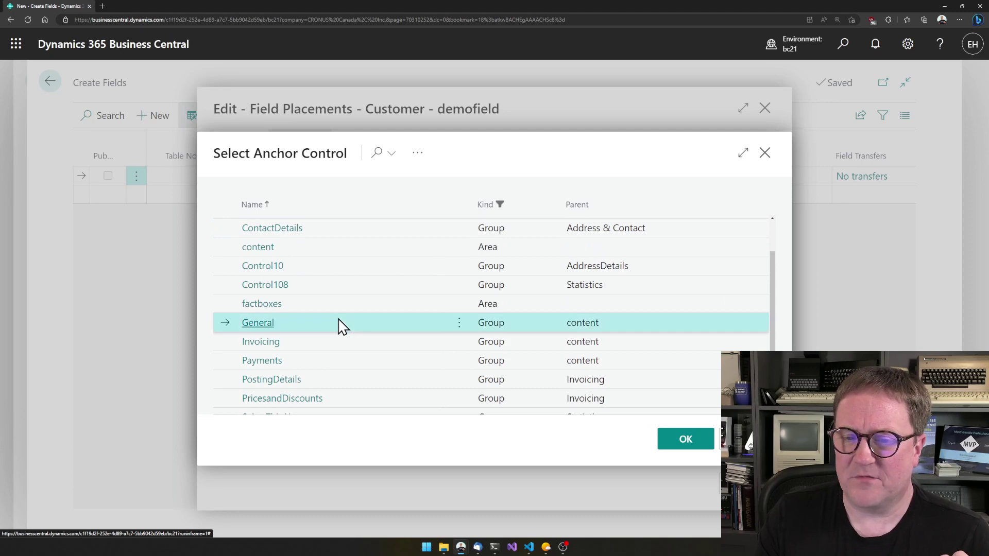
{"action": "left_click", "coordinate": [685, 440]}
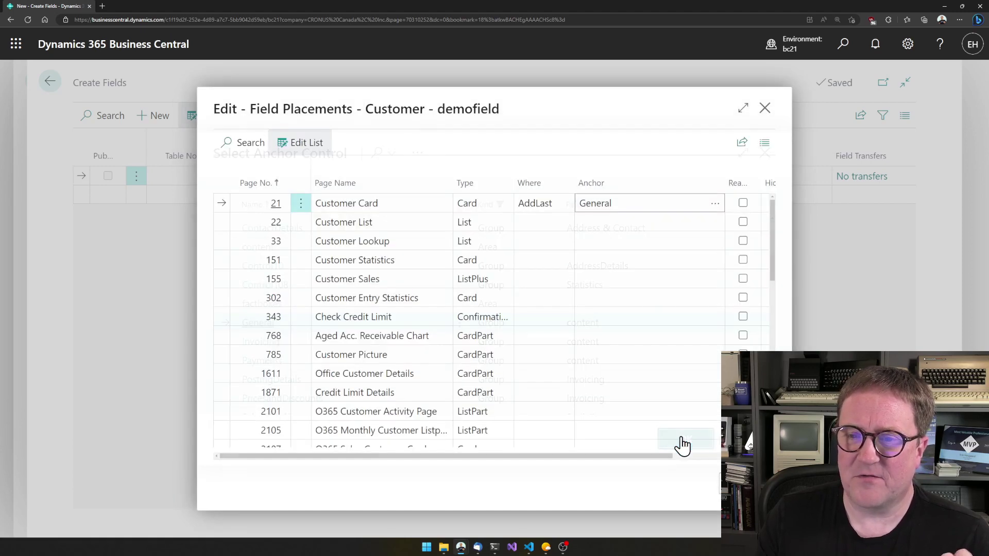
Place demofield on the Customer List page using AddAfter with the Name field as its anchor
{"action": "key", "text": "Down"}
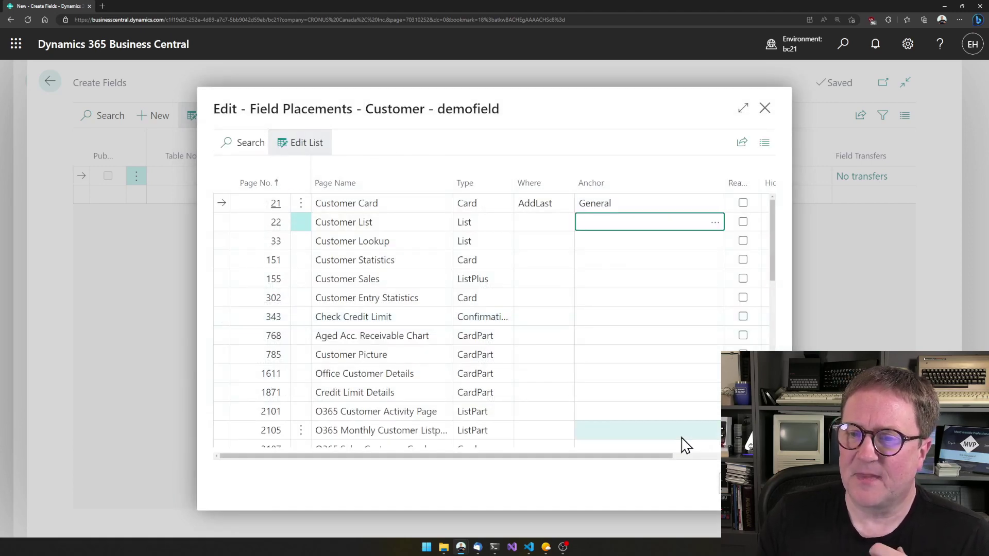
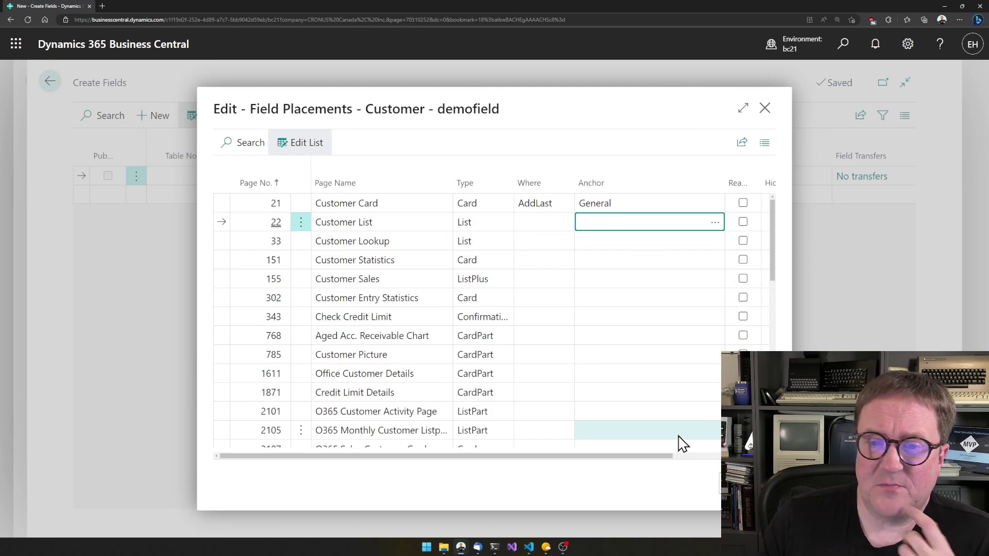
{"action": "left_click", "coordinate": [545, 228]}
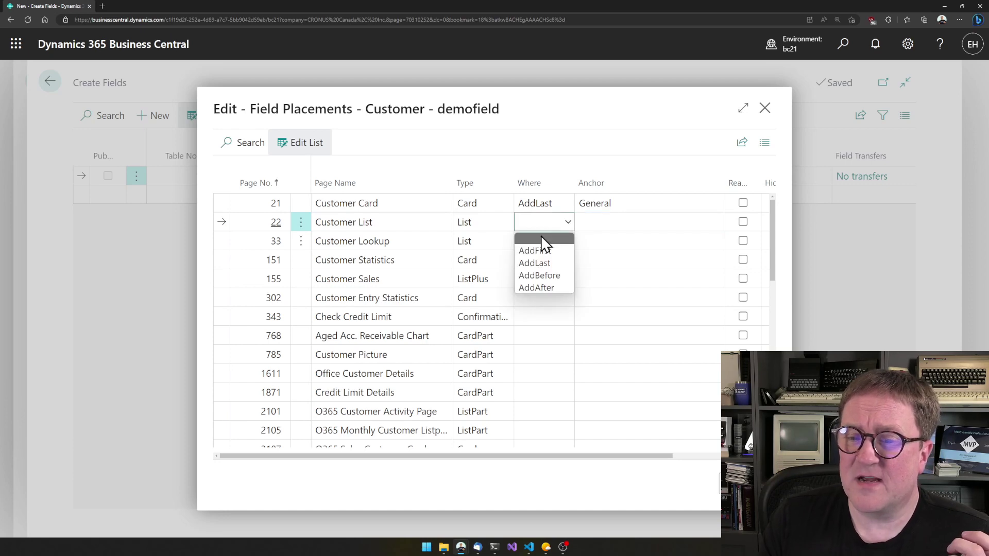
{"action": "left_click", "coordinate": [542, 288]}
{"action": "left_click", "coordinate": [625, 222]}
{"action": "left_click", "coordinate": [715, 223]}
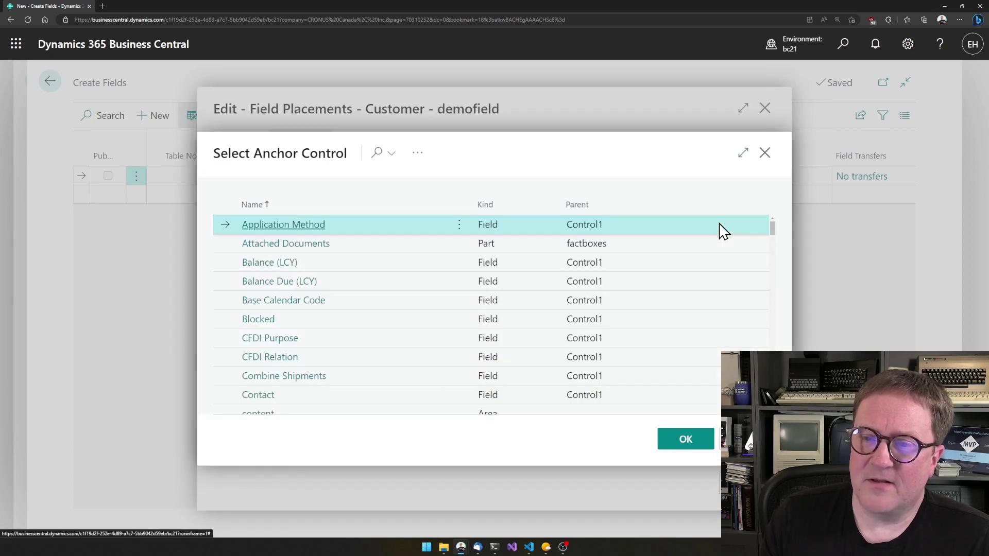
{"action": "scroll", "coordinate": [509, 300], "scroll_direction": "down", "scroll_amount": 15}
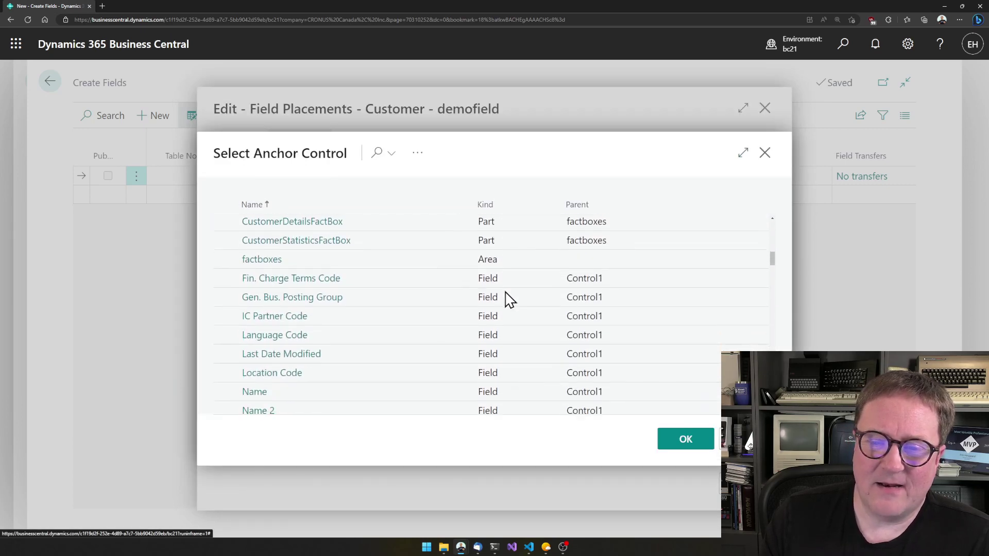
{"action": "left_click", "coordinate": [507, 293]}
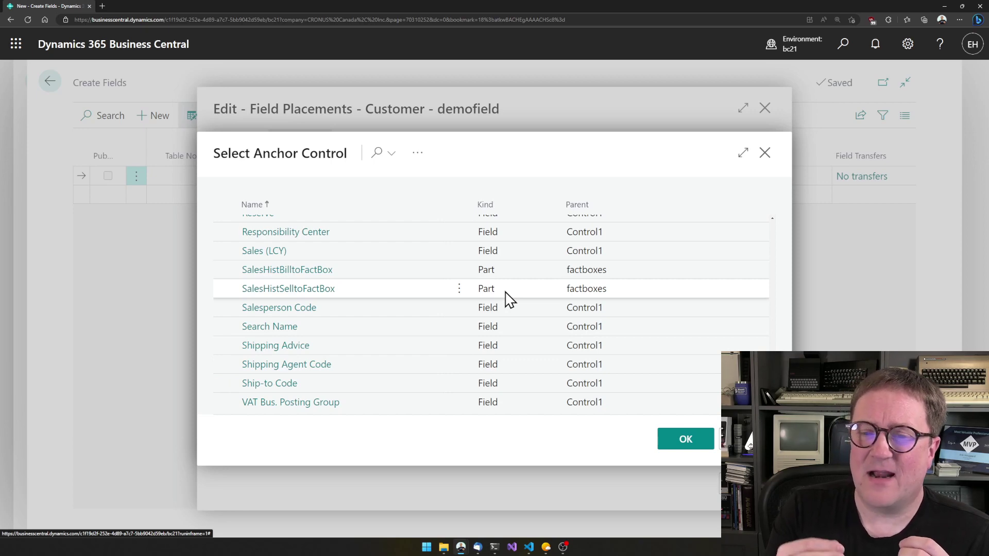
{"action": "key", "text": "Page_Up"}
{"action": "key", "text": "Page_Up"}
{"action": "key", "text": "Page_Up"}
{"action": "key", "text": "Page_Up"}
{"action": "key", "text": "Down"}
{"action": "key", "text": "Down"}
{"action": "key", "text": "Down"}
{"action": "key", "text": "Down"}
{"action": "key", "text": "Down"}
{"action": "key", "text": "Down"}
{"action": "key", "text": "Down"}
{"action": "key", "text": "Down"}
{"action": "key", "text": "Down"}
{"action": "key", "text": "Down"}
{"action": "key", "text": "Down"}
{"action": "key", "text": "Down"}
{"action": "key", "text": "Down"}
{"action": "key", "text": "Down"}
{"action": "key", "text": "Down"}
{"action": "key", "text": "Down"}
{"action": "key", "text": "Down"}
{"action": "key", "text": "Down"}
{"action": "key", "text": "Down"}
{"action": "key", "text": "Down"}
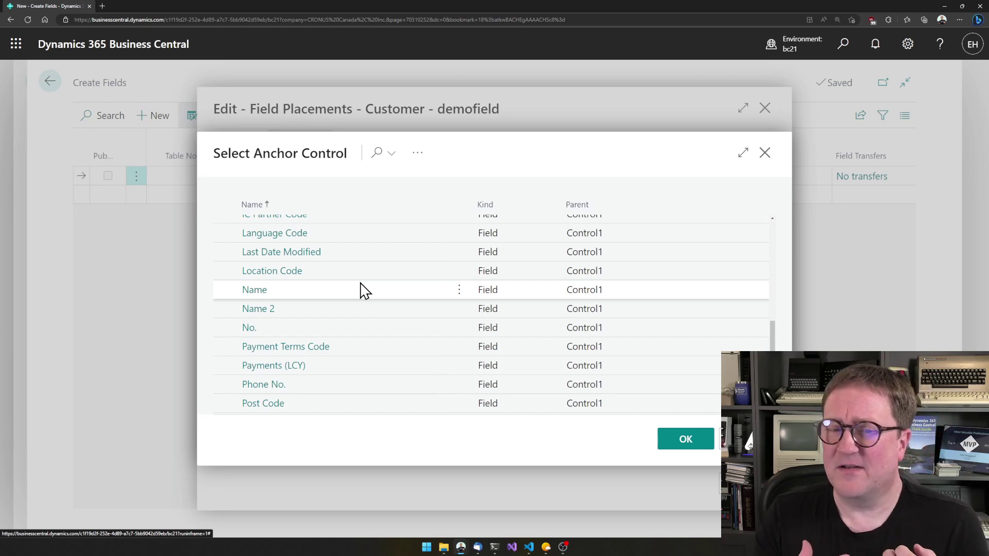
{"action": "left_click", "coordinate": [316, 297]}
{"action": "left_click", "coordinate": [691, 446]}
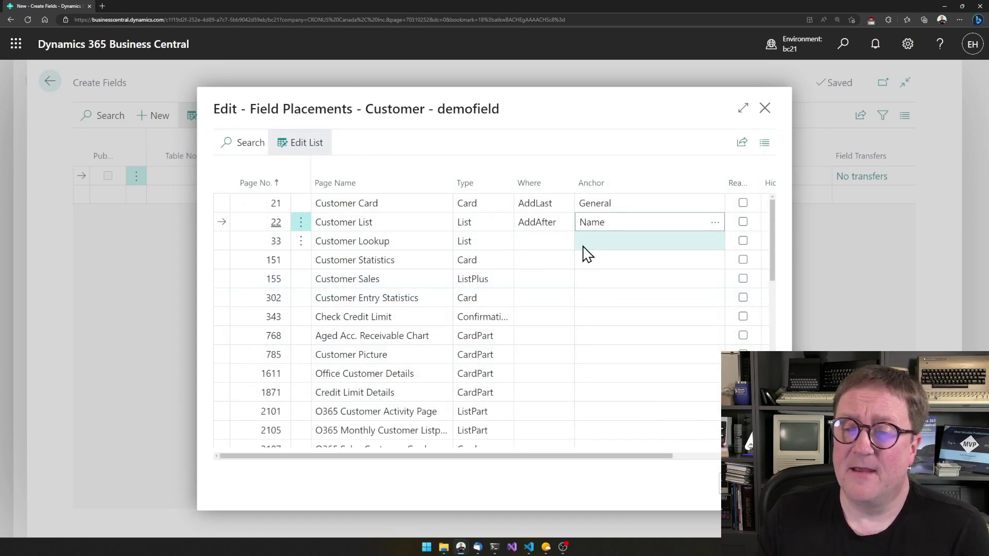
{"action": "left_click", "coordinate": [585, 246]}
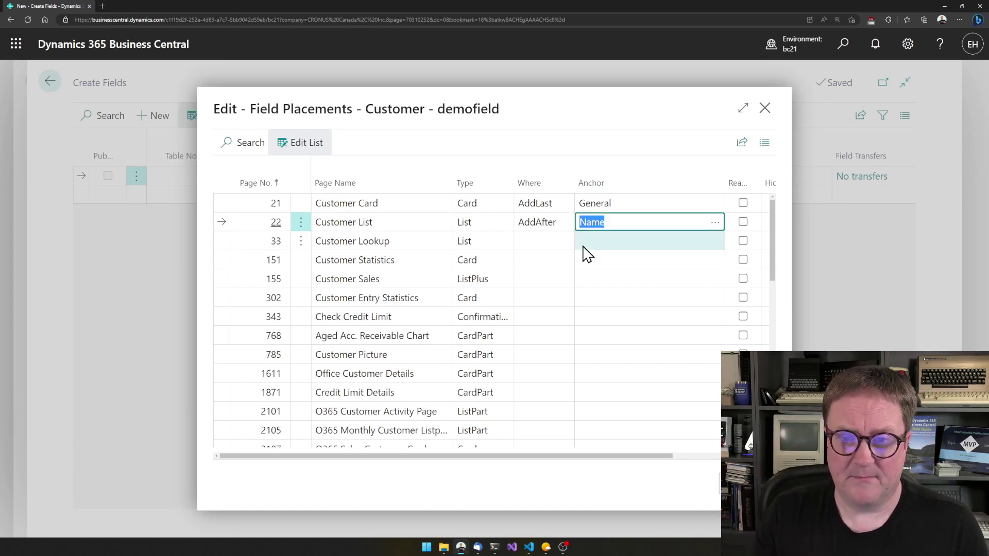
Set the field style of demofield on the Customer Card page to Blue and close the page placements
{"action": "left_click_drag", "start_coordinate": [584, 457], "coordinate": [707, 457]}
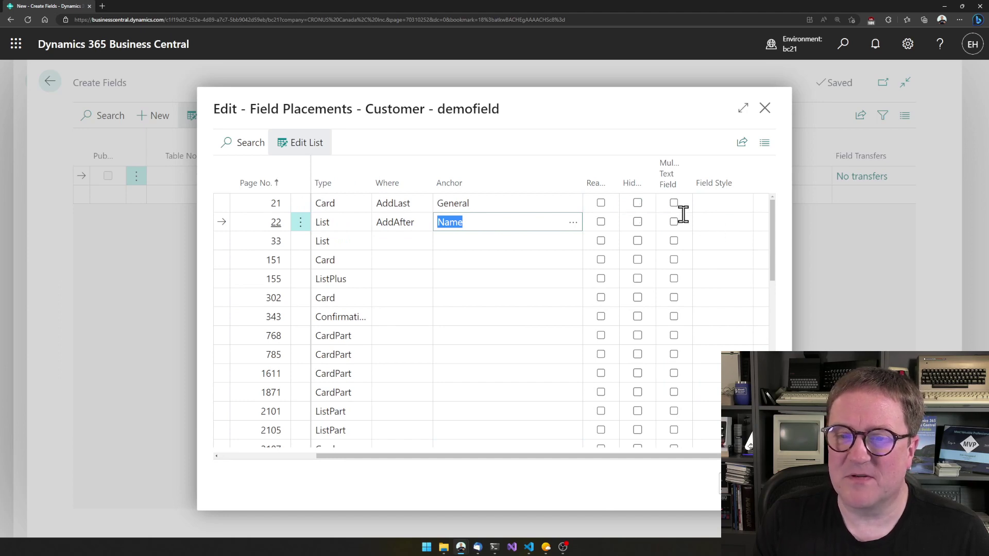
{"action": "left_click", "coordinate": [729, 206]}
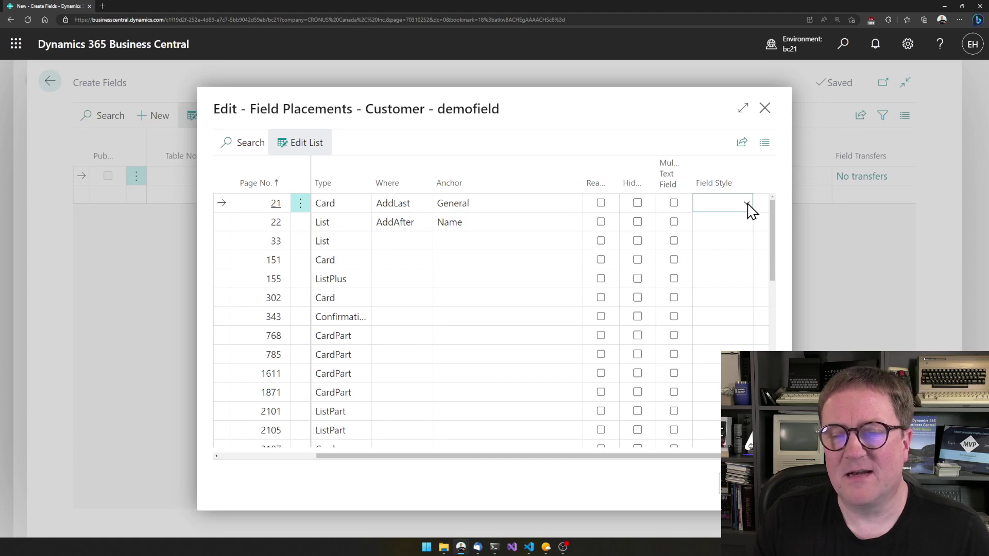
{"action": "left_click", "coordinate": [747, 206]}
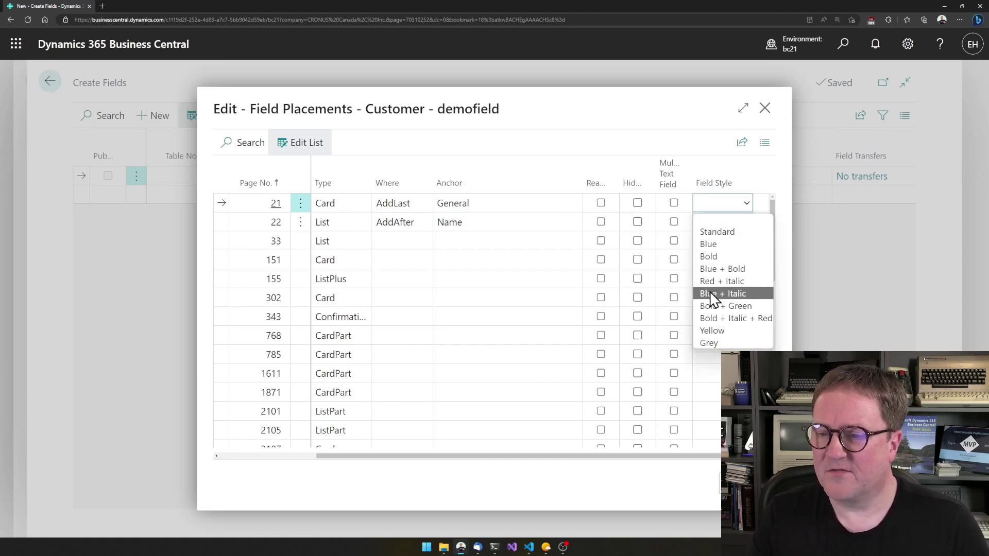
{"action": "left_click", "coordinate": [713, 245]}
{"action": "key", "text": "Down"}
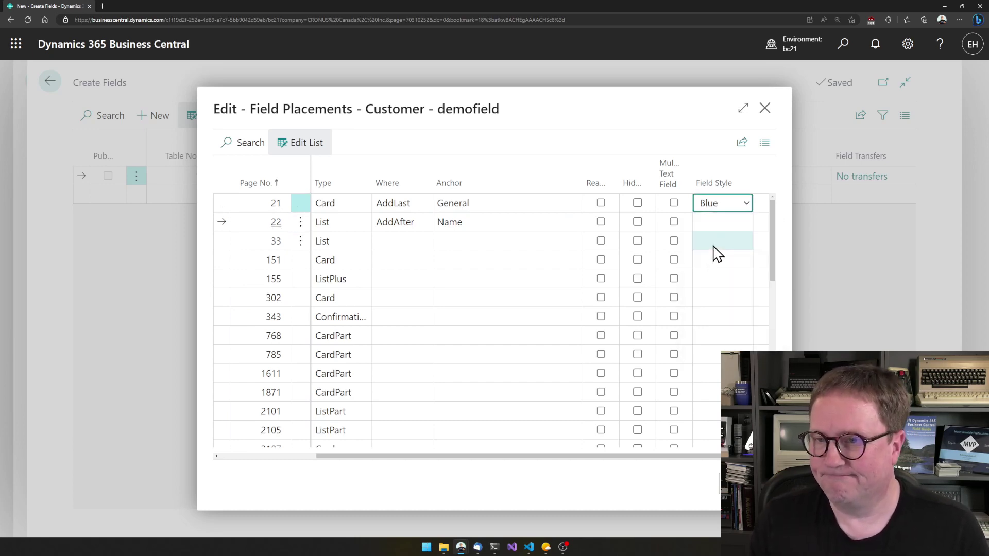
{"action": "key", "text": "Up"}
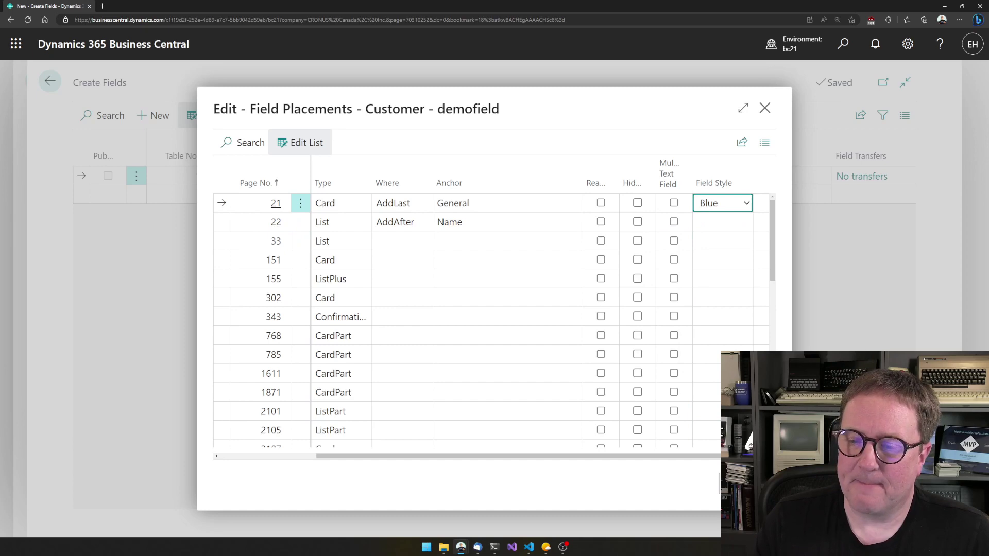
{"action": "key", "text": "Escape"}
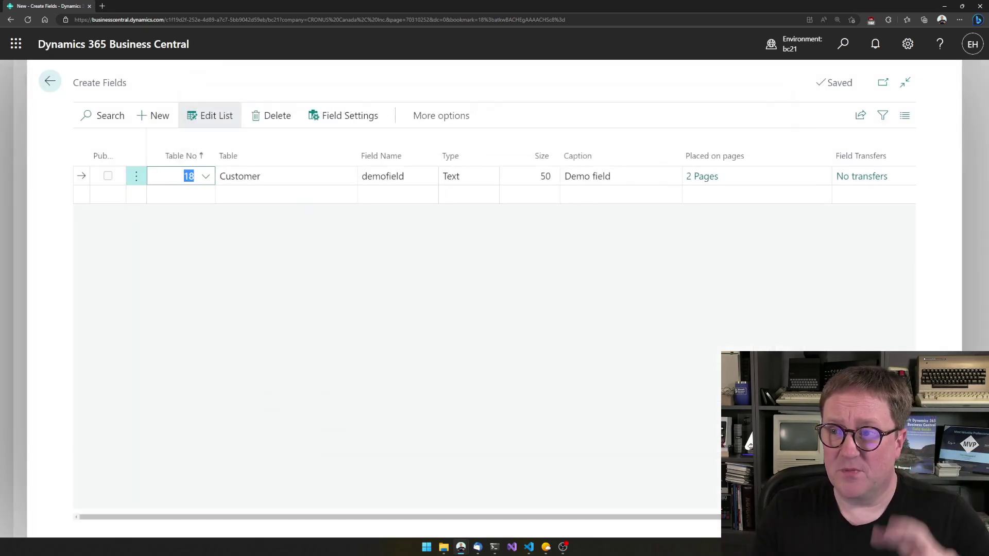
Activate the transfer of demofield to Sales Header via Sell-to Customer No., agreeing to create the field on that table
{"action": "scroll", "coordinate": [642, 524], "scroll_direction": "right", "scroll_amount": 3}
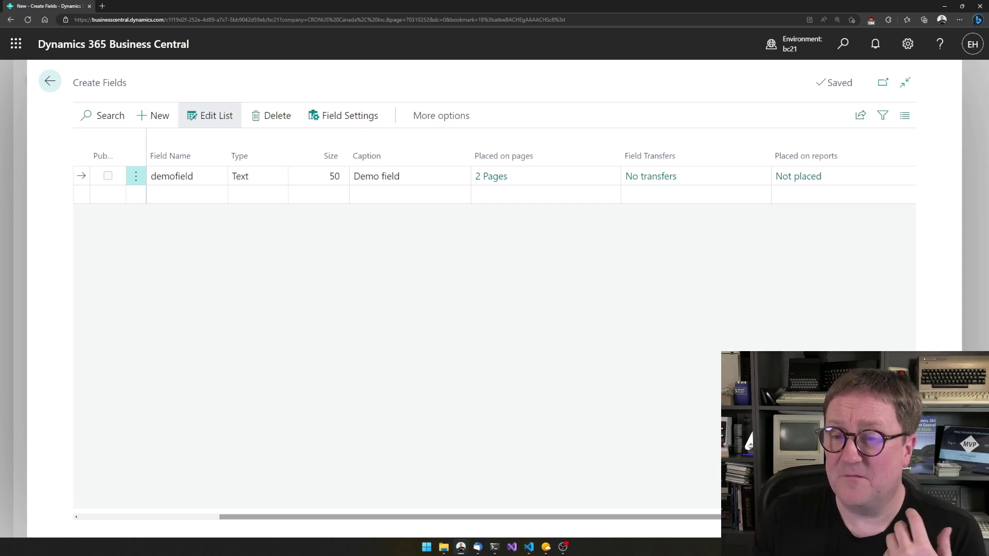
{"action": "left_click", "coordinate": [644, 178]}
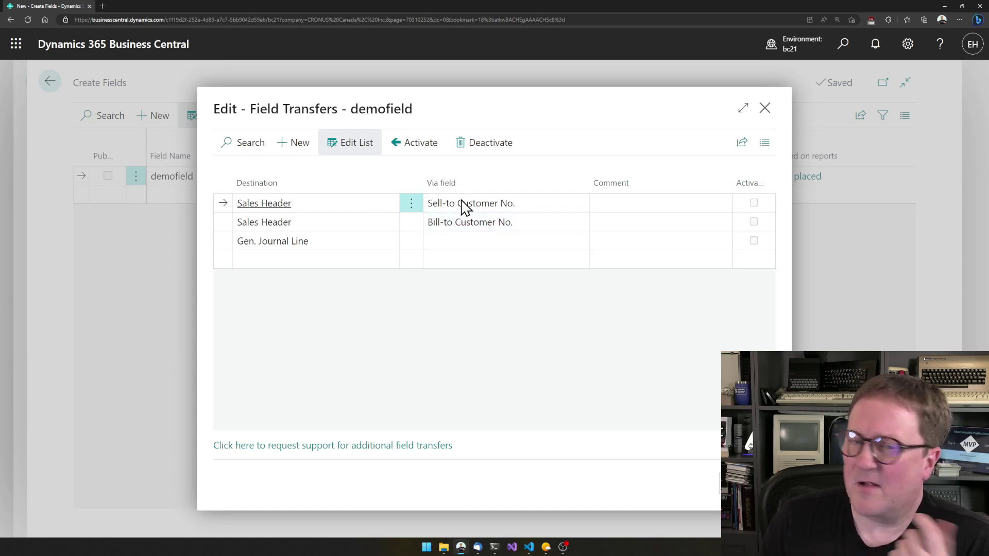
{"action": "left_click", "coordinate": [412, 149]}
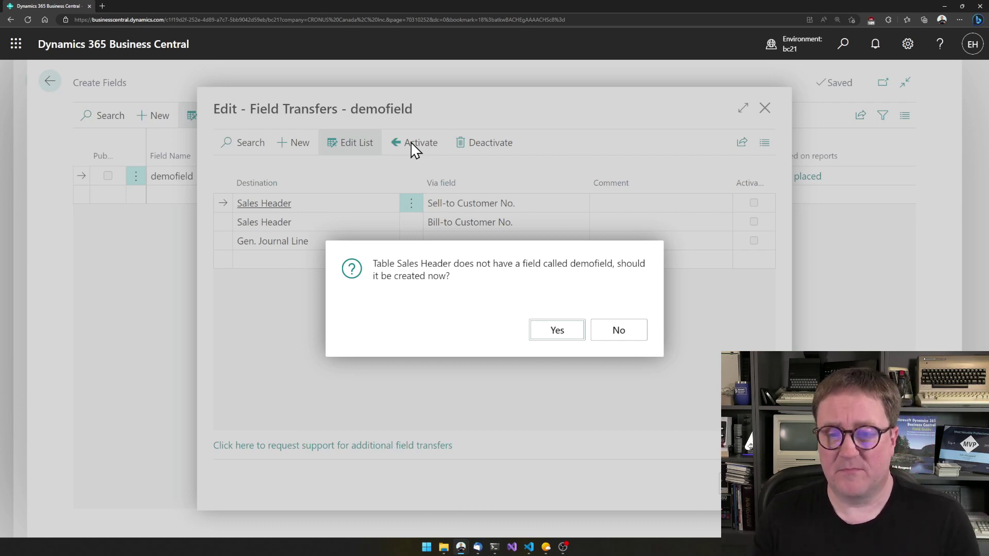
{"action": "left_click", "coordinate": [557, 331]}
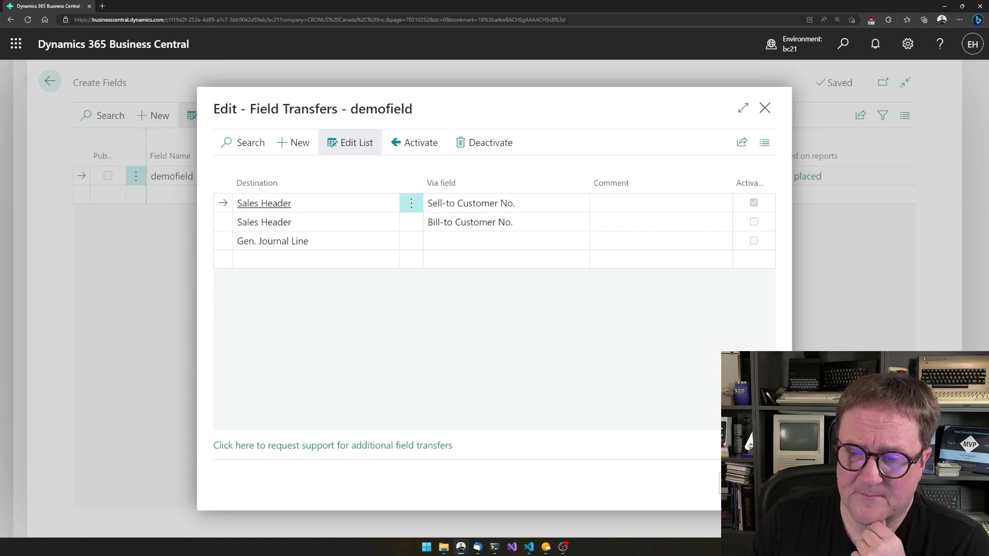
{"action": "key", "text": "Escape"}
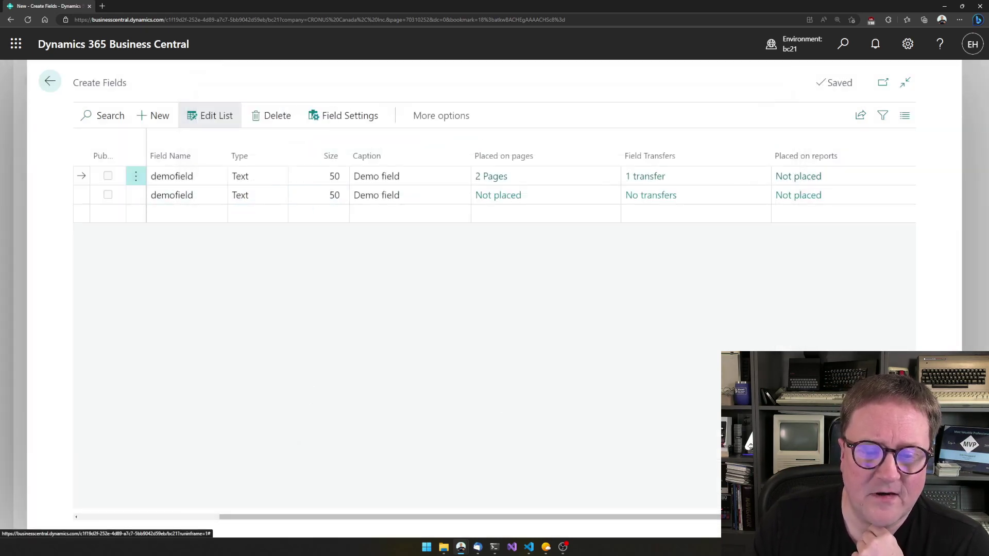
Place the Sales Header demofield on the Sales Order page using AddLast with the General group as its anchor
{"action": "left_click_drag", "start_coordinate": [426, 521], "coordinate": [225, 521]}
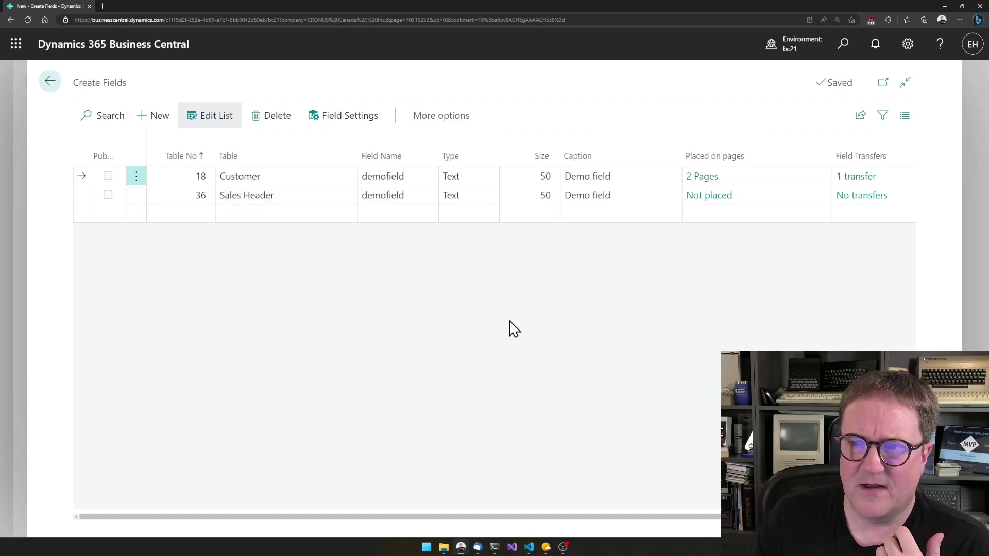
{"action": "left_click", "coordinate": [698, 198]}
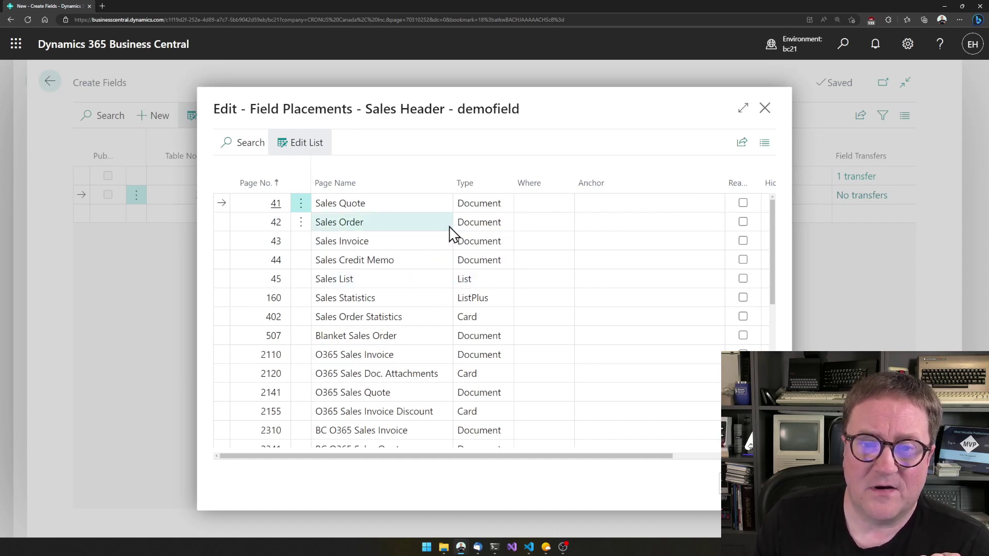
{"action": "left_click", "coordinate": [548, 227]}
{"action": "left_click", "coordinate": [549, 231]}
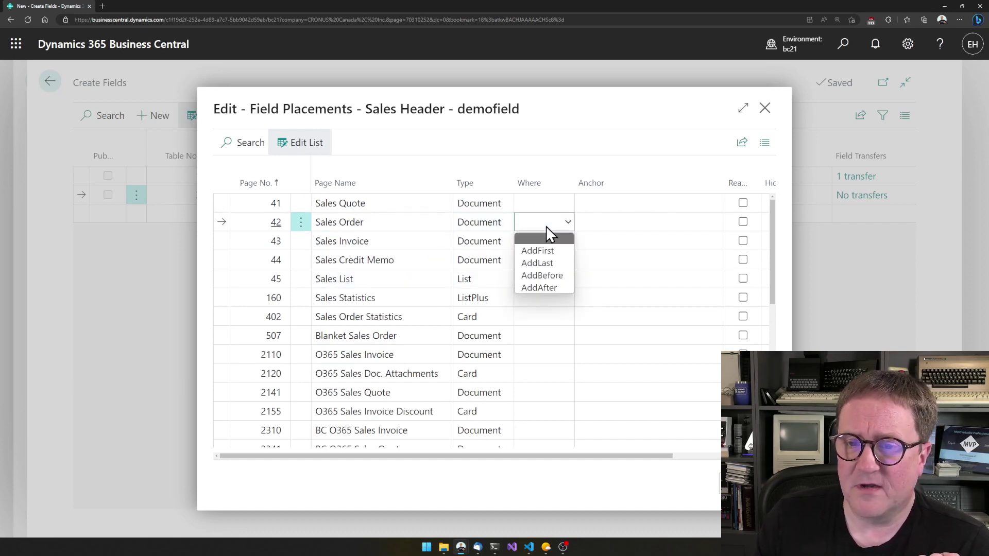
{"action": "left_click", "coordinate": [561, 264]}
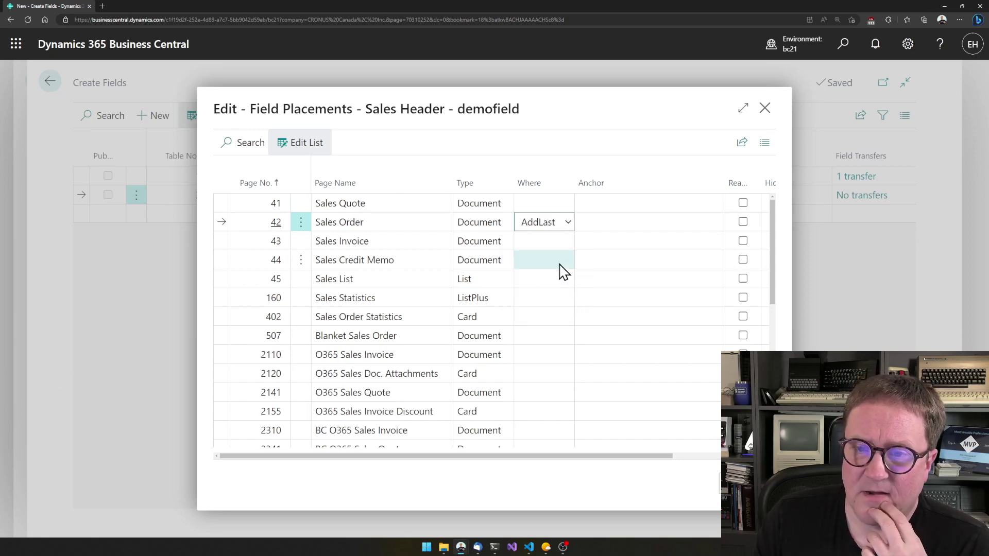
{"action": "left_click", "coordinate": [663, 218]}
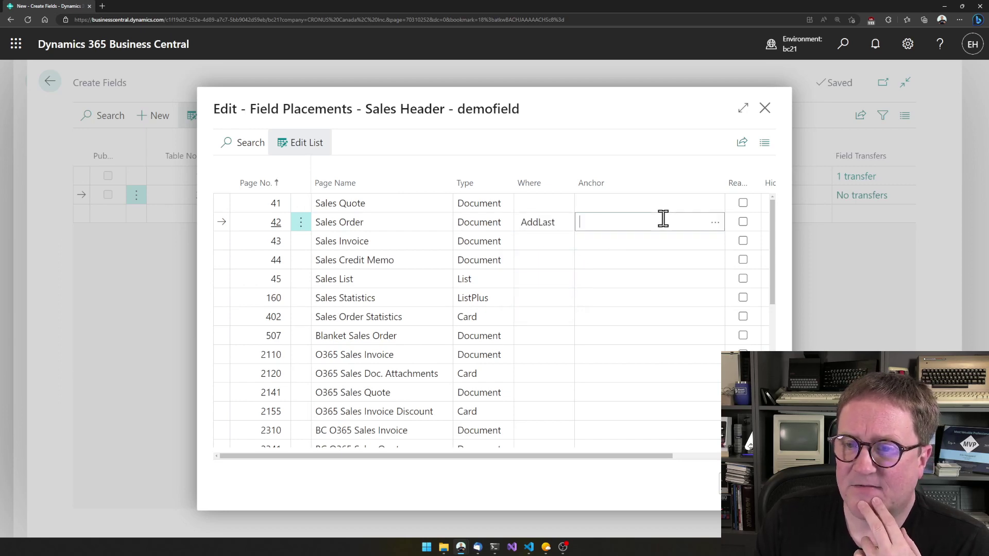
{"action": "left_click", "coordinate": [715, 223]}
{"action": "scroll", "coordinate": [376, 375], "scroll_direction": "down", "scroll_amount": 7}
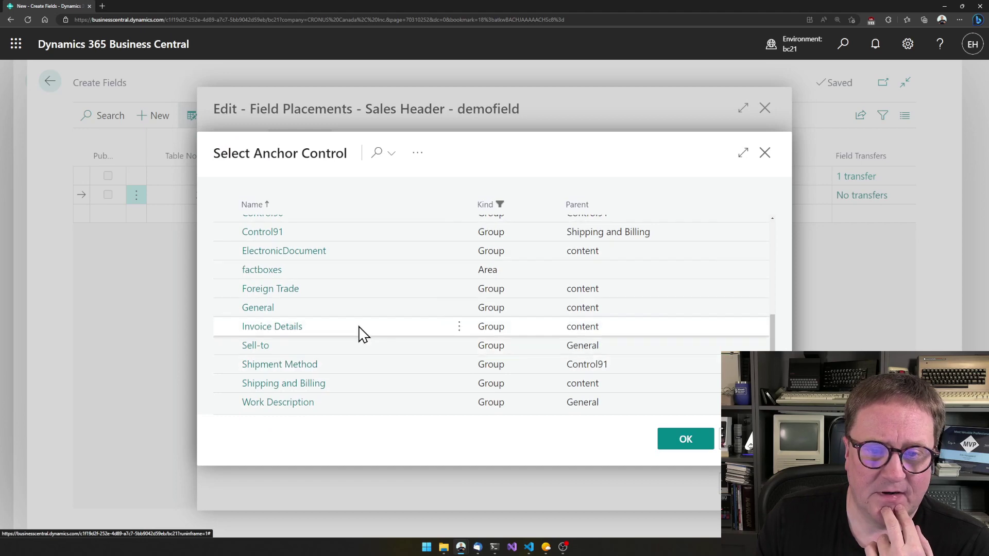
{"action": "left_click", "coordinate": [364, 312]}
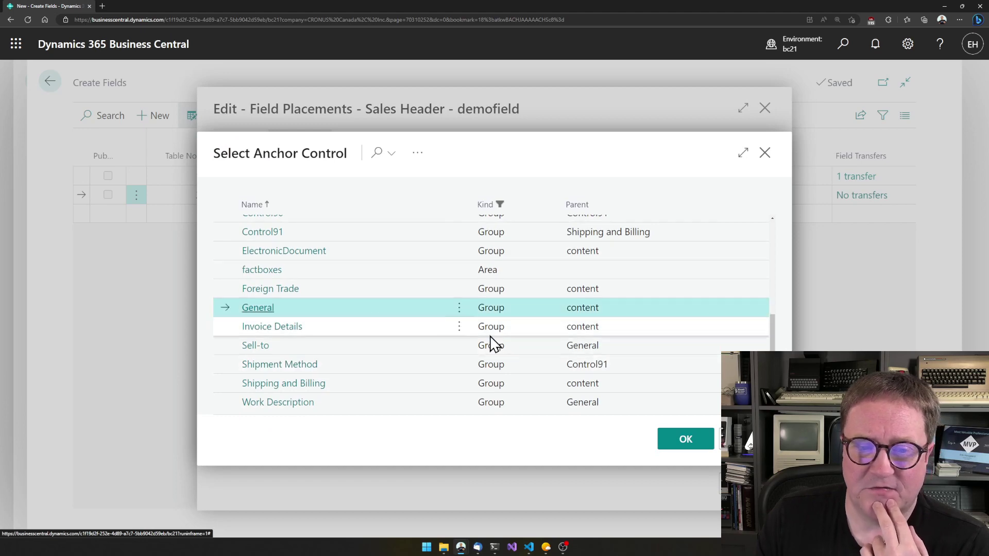
{"action": "left_click", "coordinate": [685, 439]}
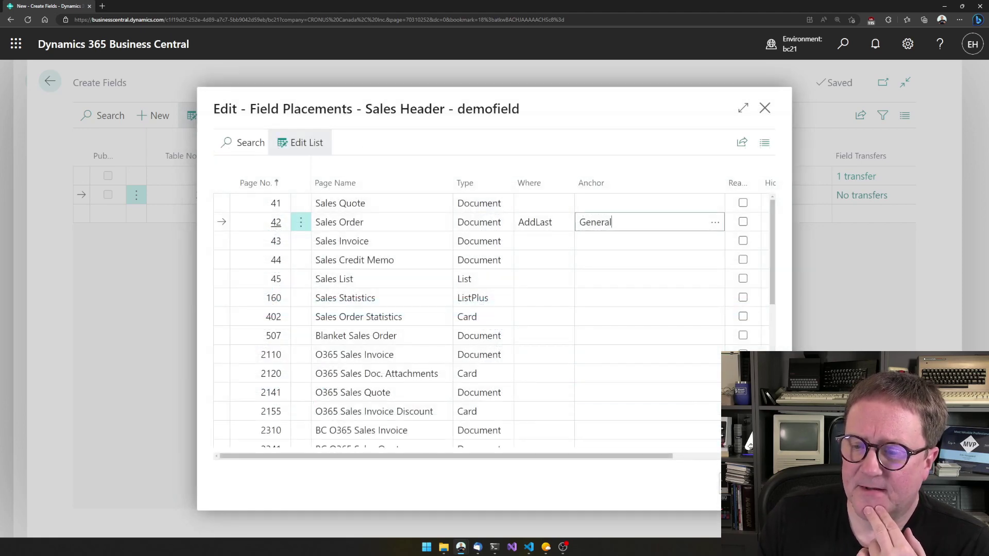
{"action": "key", "text": "Escape"}
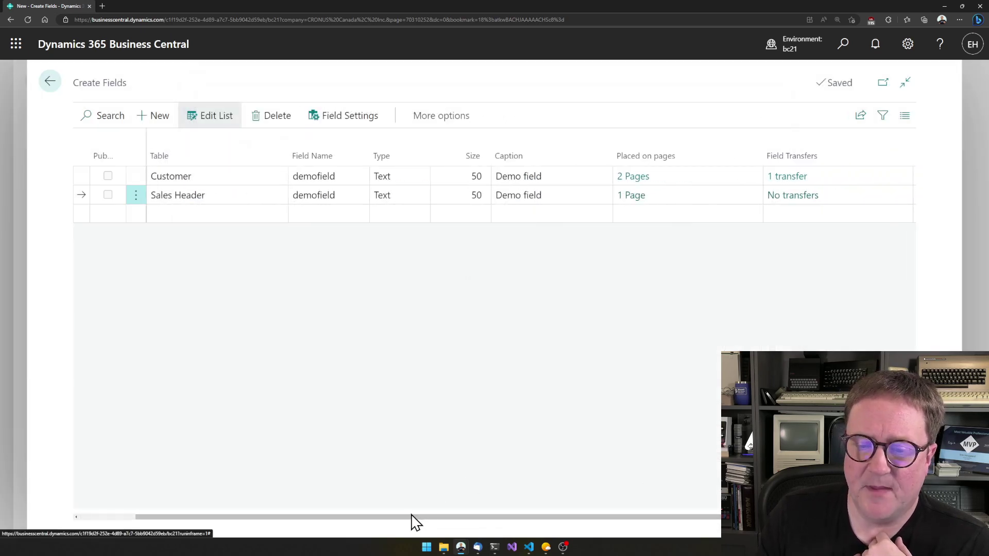
Review the possible field transfer destinations for the Sales Header demofield, then close the list without activating any
{"action": "left_click_drag", "start_coordinate": [411, 523], "coordinate": [530, 525]}
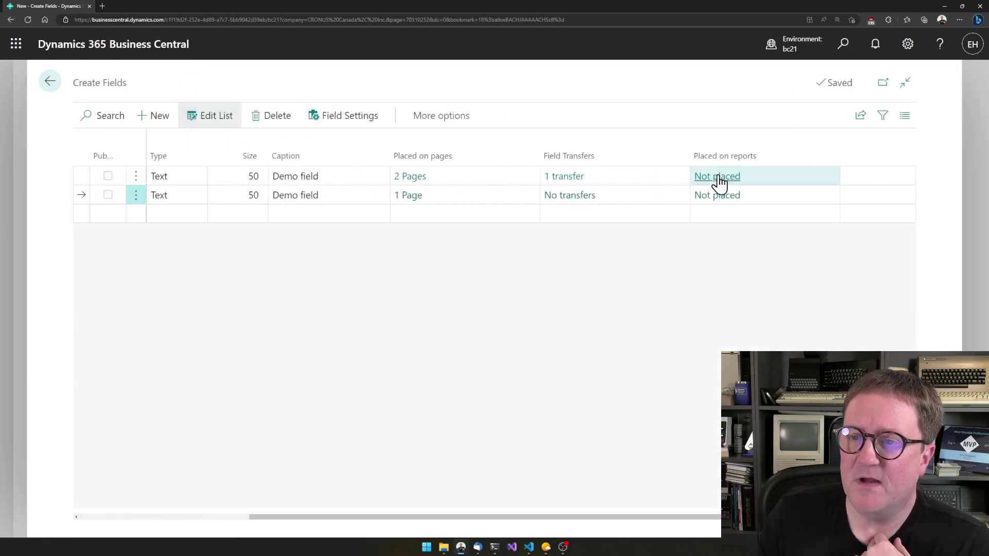
{"action": "left_click", "coordinate": [572, 197]}
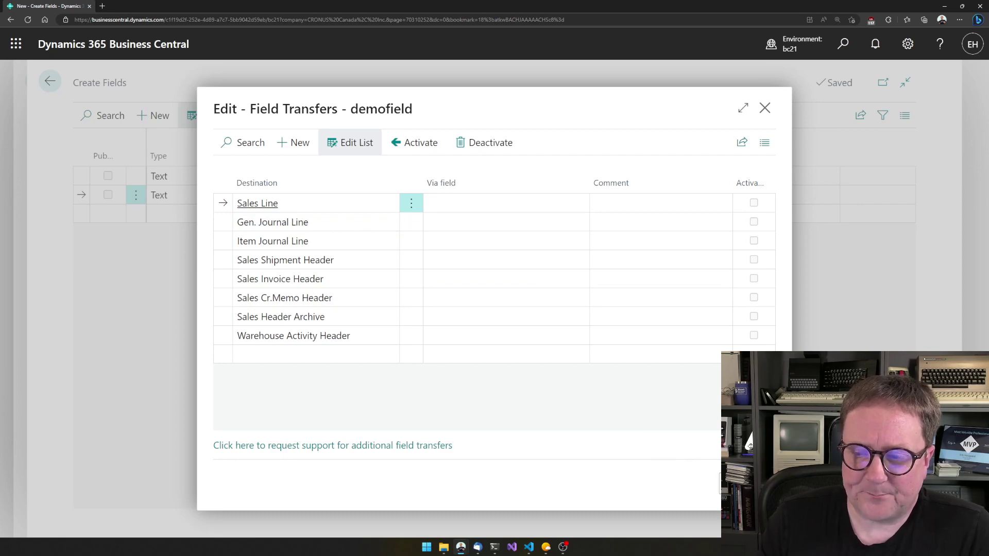
{"action": "key", "text": "Escape"}
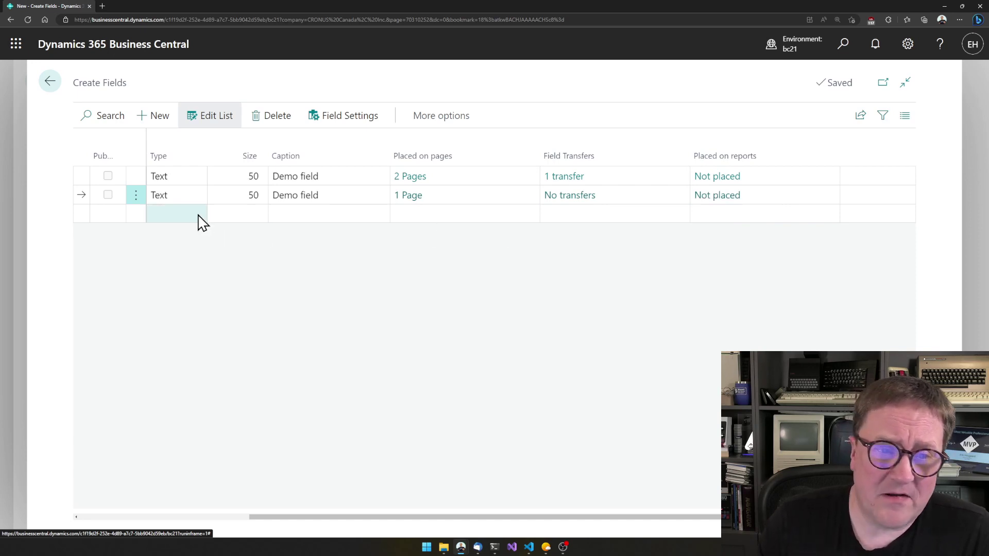
Place the Sales Header demofield on report 1305, Standard Sales - Order Conf., and close the report placements
{"action": "left_click", "coordinate": [722, 199]}
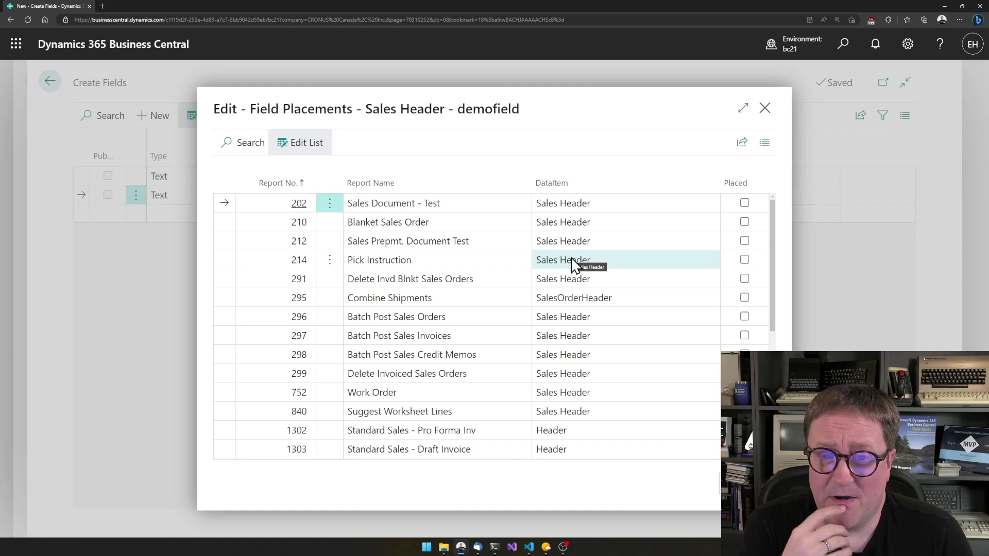
{"action": "scroll", "coordinate": [576, 265], "scroll_direction": "down", "scroll_amount": 5}
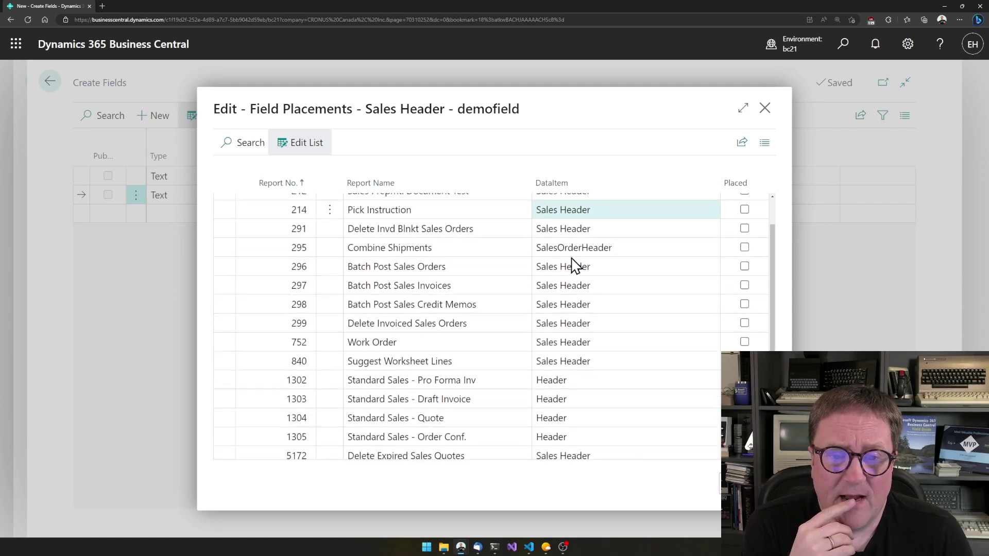
{"action": "scroll", "coordinate": [572, 263], "scroll_direction": "down", "scroll_amount": 3}
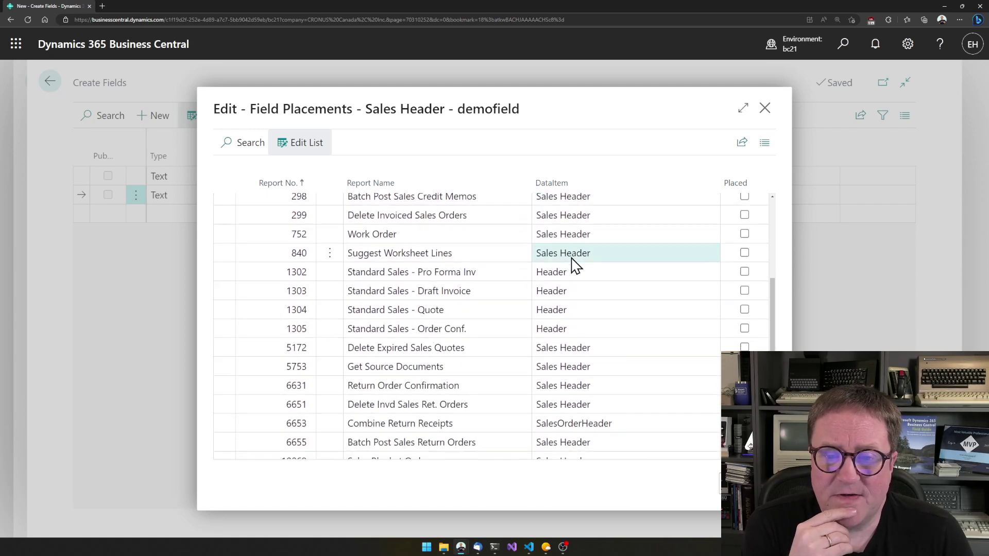
{"action": "left_click", "coordinate": [230, 336]}
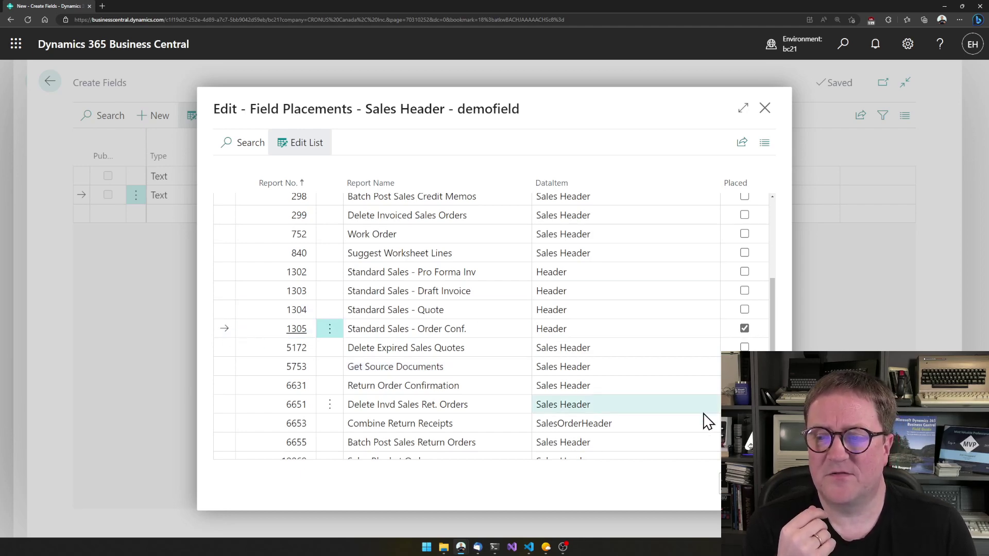
{"action": "scroll", "coordinate": [675, 386], "scroll_direction": "down", "scroll_amount": 1}
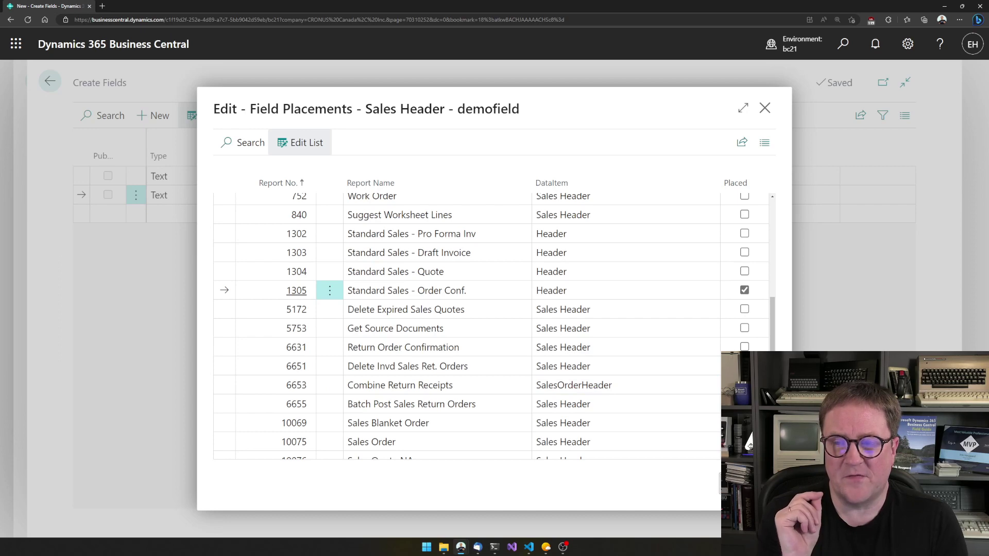
{"action": "key", "text": "Escape"}
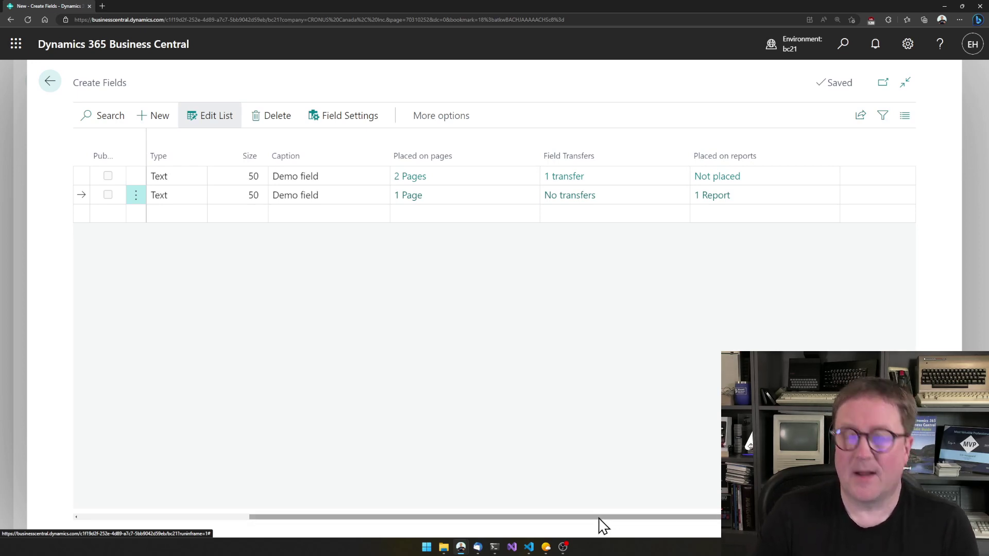
Review the field settings of the Sales Header demofield, including the Extended Data Type options, and close them without changing anything
{"action": "left_click_drag", "start_coordinate": [521, 518], "coordinate": [344, 516]}
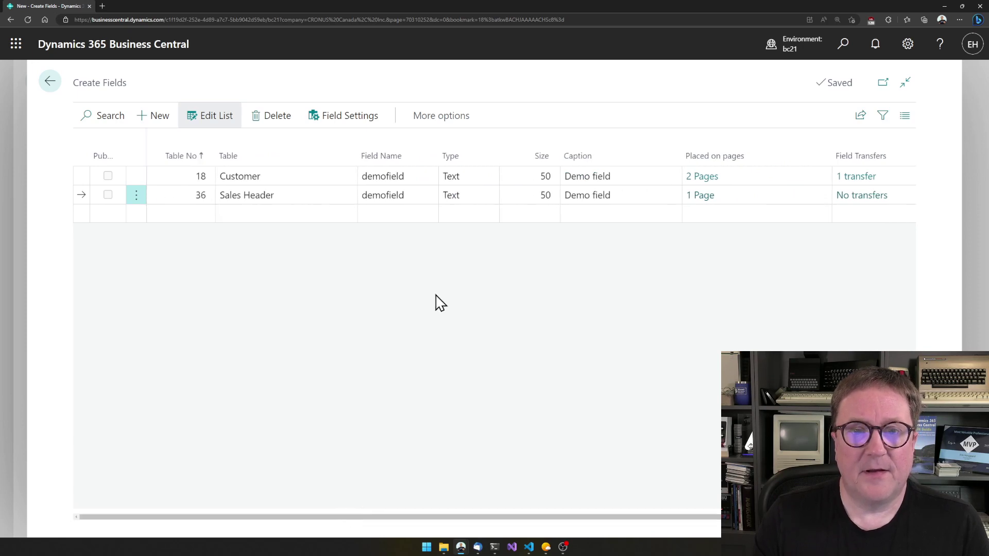
{"action": "left_click", "coordinate": [354, 124]}
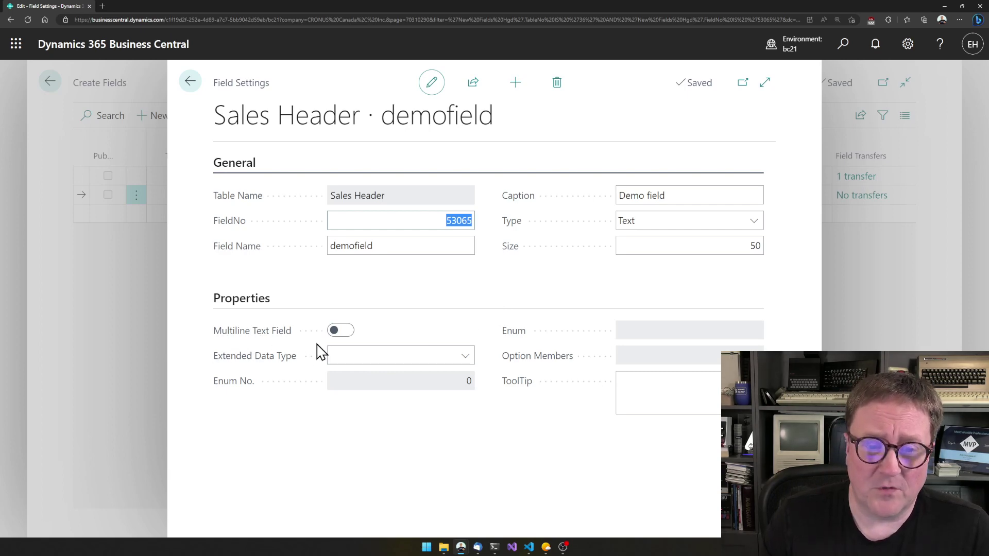
{"action": "left_click", "coordinate": [471, 360]}
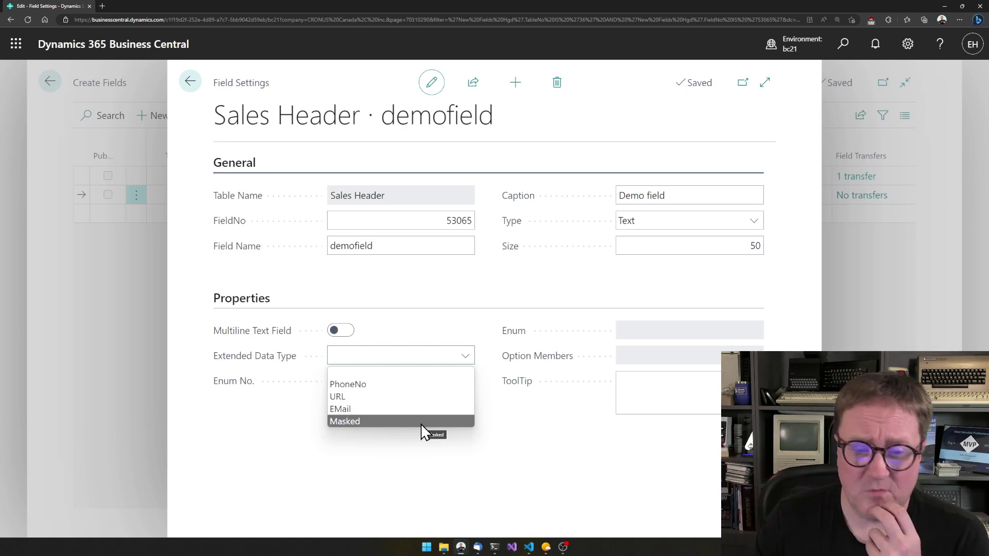
{"action": "left_click", "coordinate": [455, 443]}
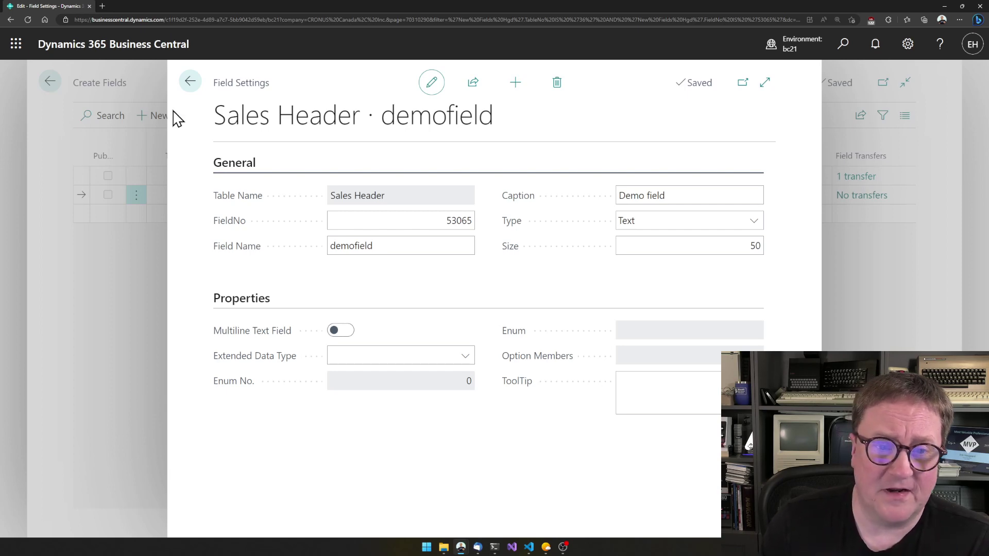
{"action": "left_click", "coordinate": [190, 82]}
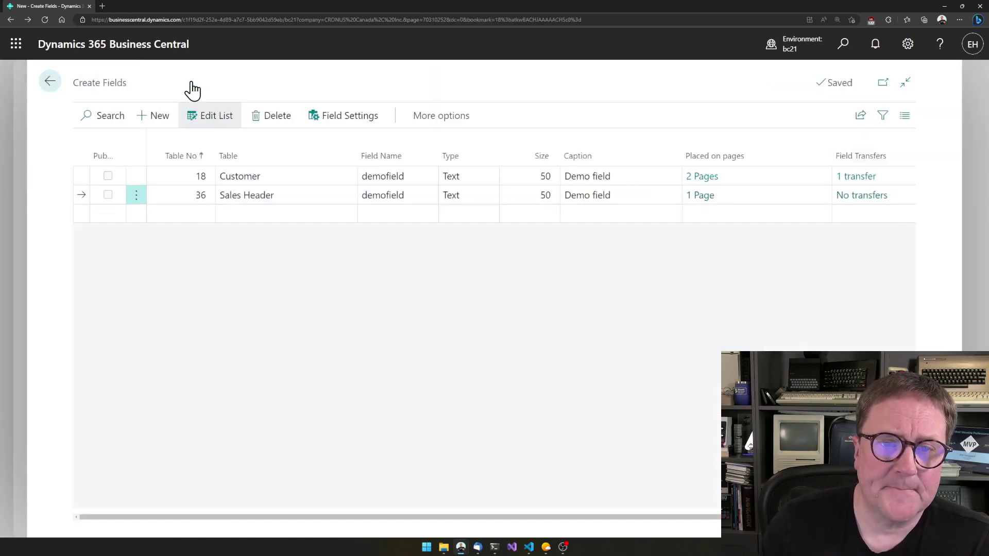
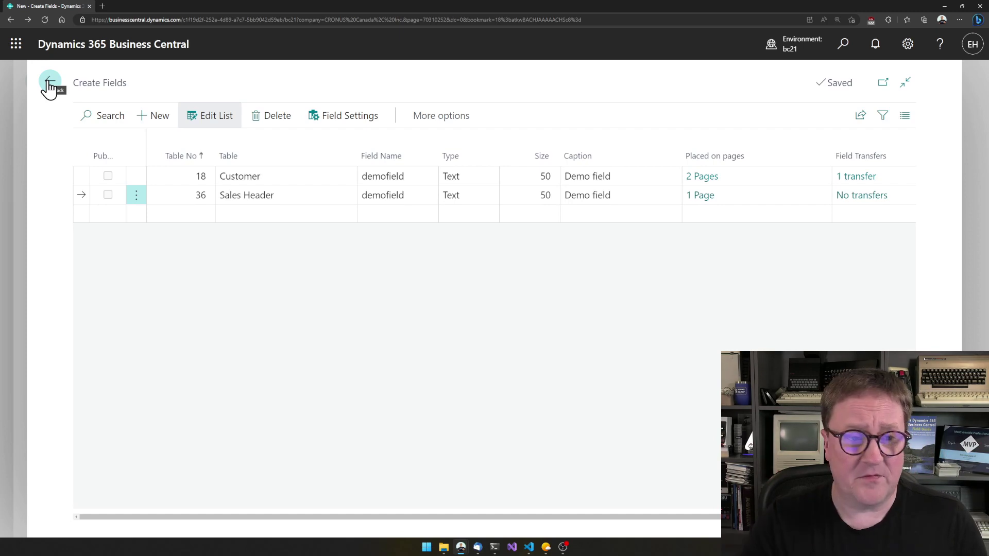
Publish the new fields from the Simple Object Designer page, keeping the downloaded app file and closing the deployment information once it is complete
{"action": "left_click", "coordinate": [49, 85]}
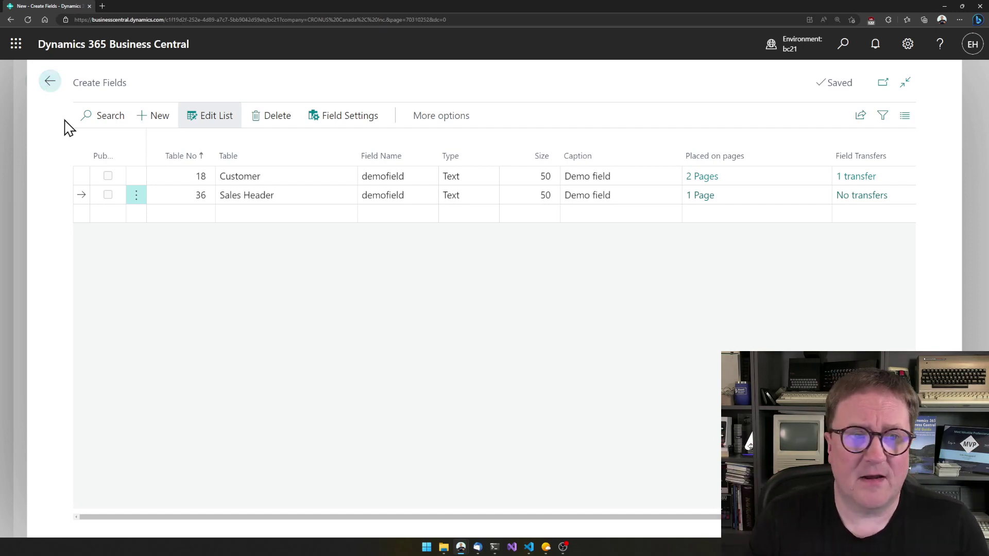
{"action": "left_click", "coordinate": [50, 82]}
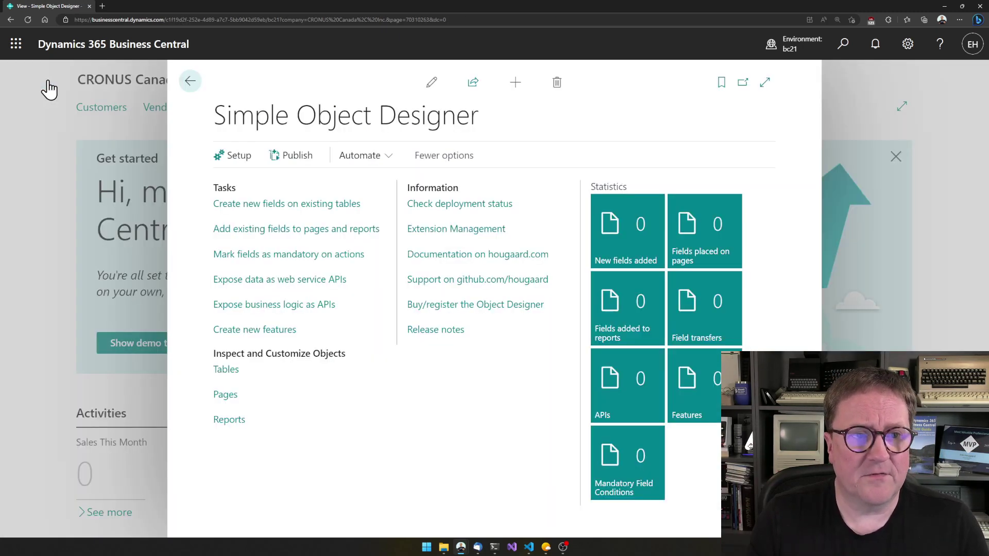
{"action": "left_click", "coordinate": [297, 155]}
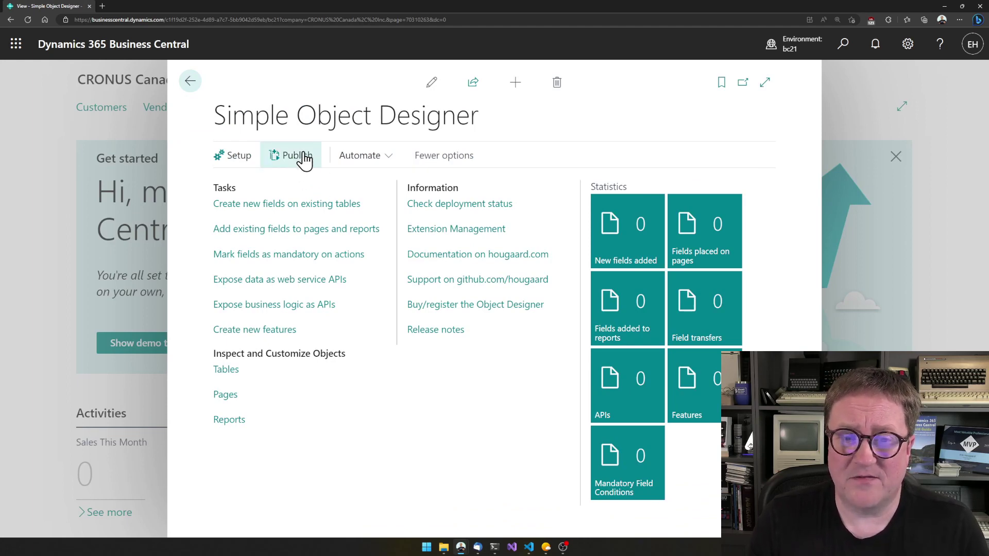
{"action": "left_click", "coordinate": [557, 335]}
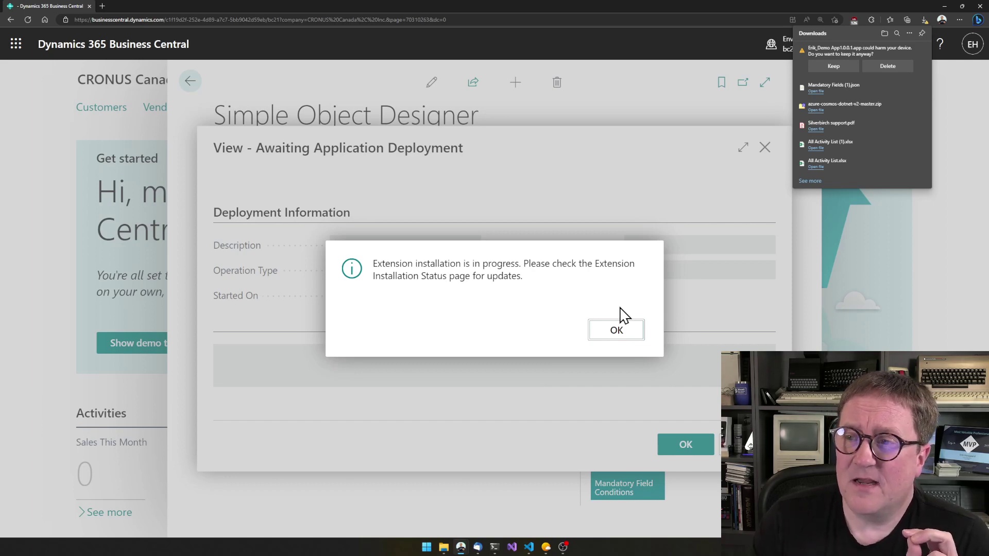
{"action": "left_click", "coordinate": [843, 67]}
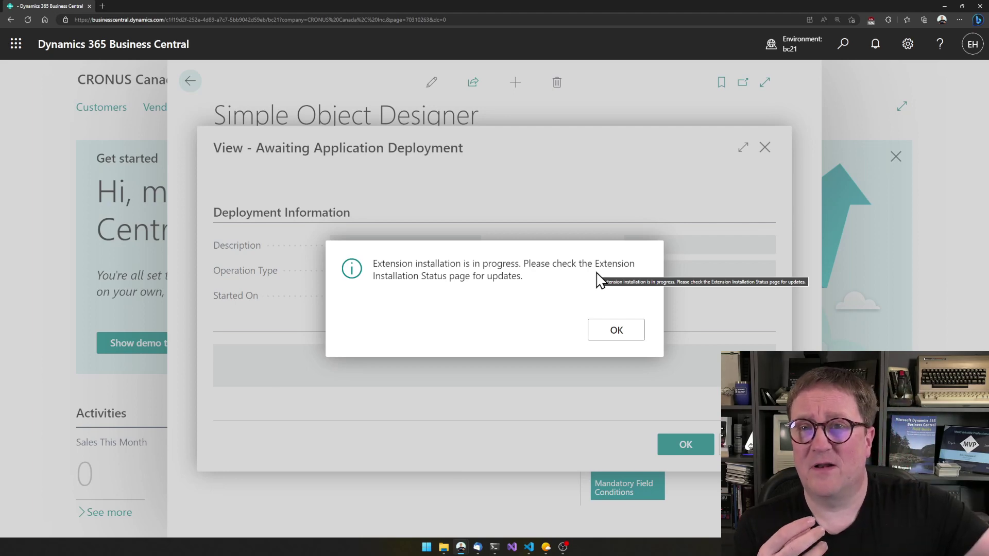
{"action": "left_click", "coordinate": [611, 331]}
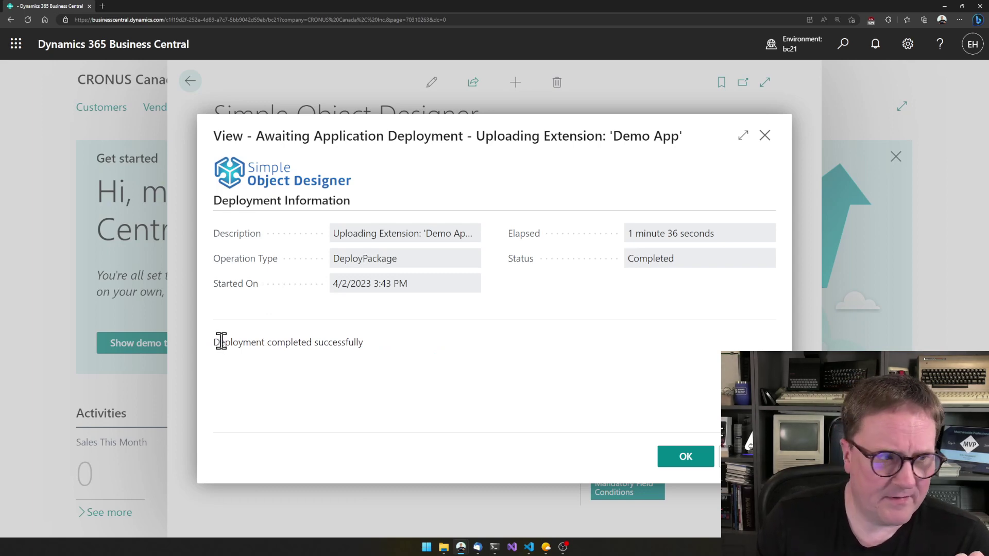
{"action": "left_click", "coordinate": [689, 460]}
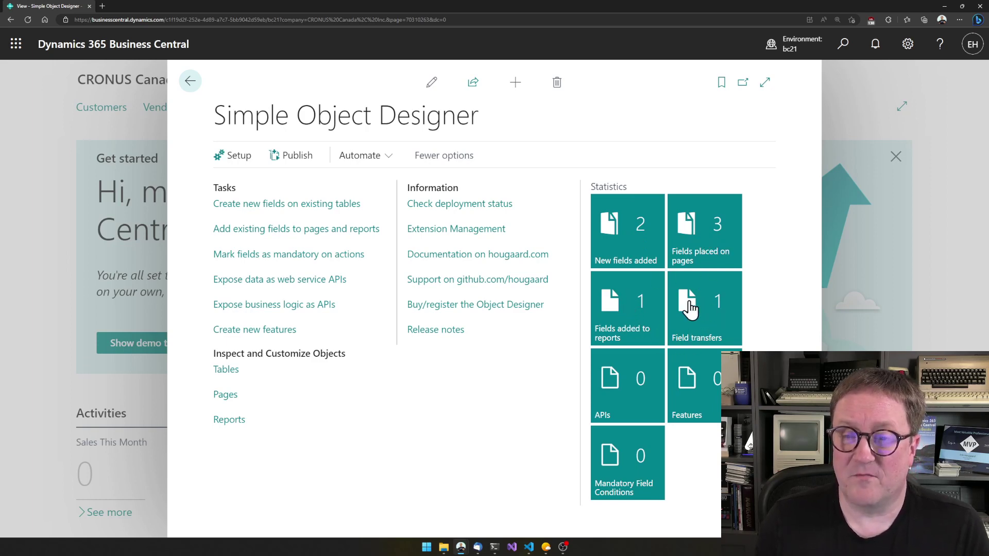
Find the Customers list and open the card of the customer pictured with the tiger and lion cubs
{"action": "key", "text": "alt+q"}
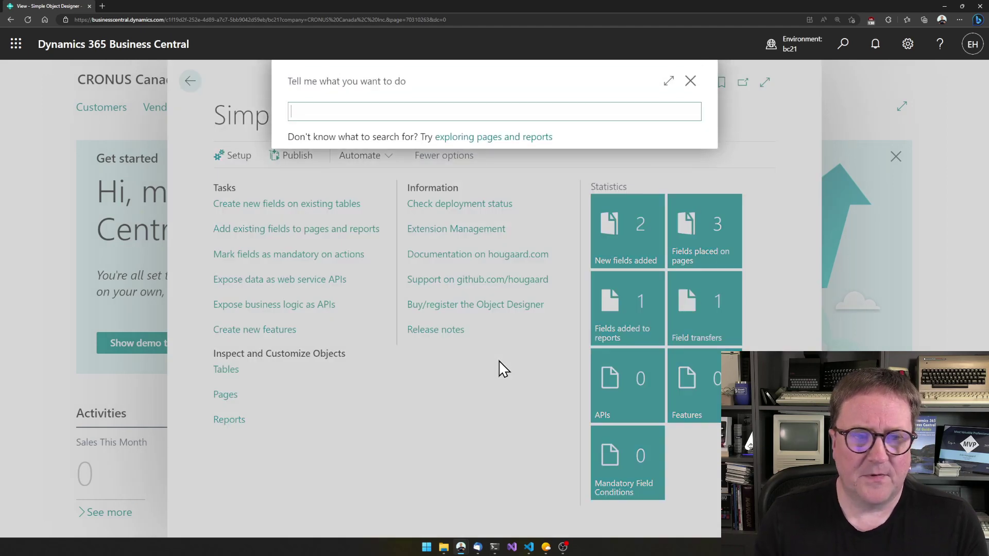
{"action": "type", "text": "customer"}
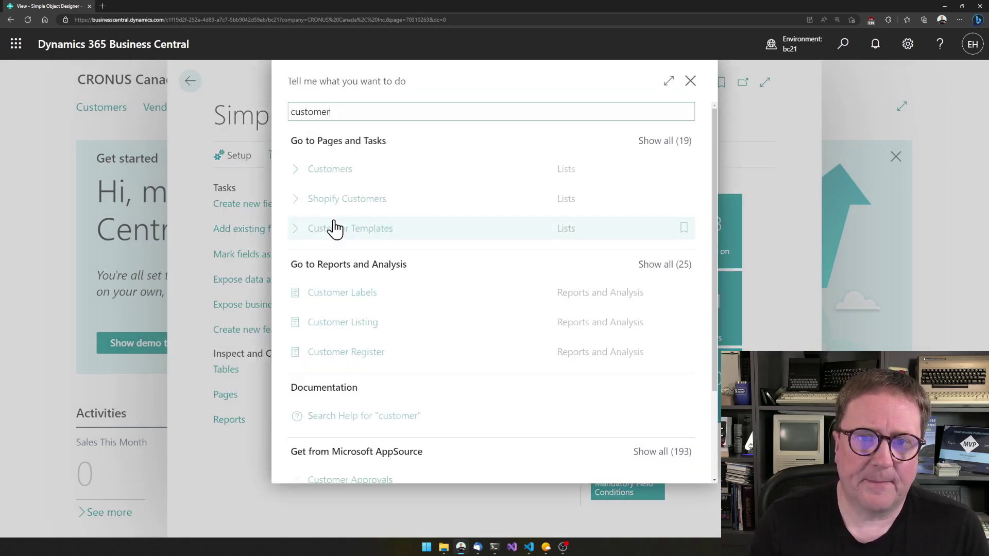
{"action": "left_click", "coordinate": [330, 170]}
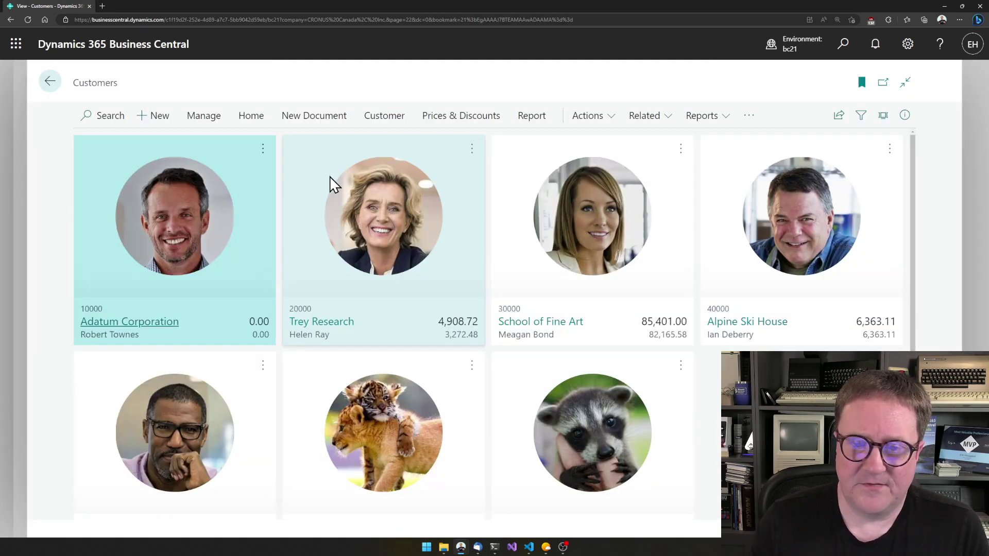
{"action": "scroll", "coordinate": [335, 316], "scroll_direction": "down", "scroll_amount": 1}
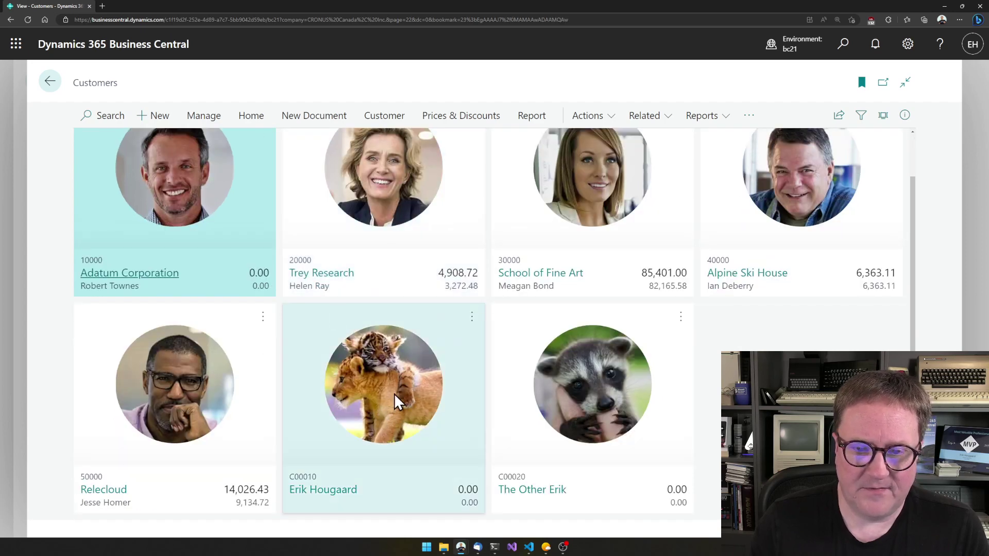
{"action": "left_click", "coordinate": [394, 396]}
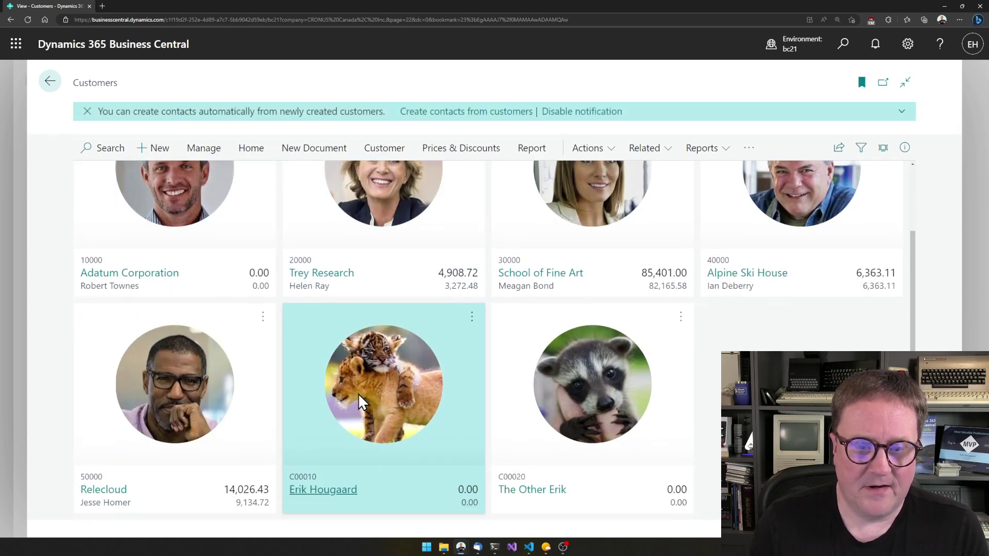
{"action": "left_click", "coordinate": [328, 491]}
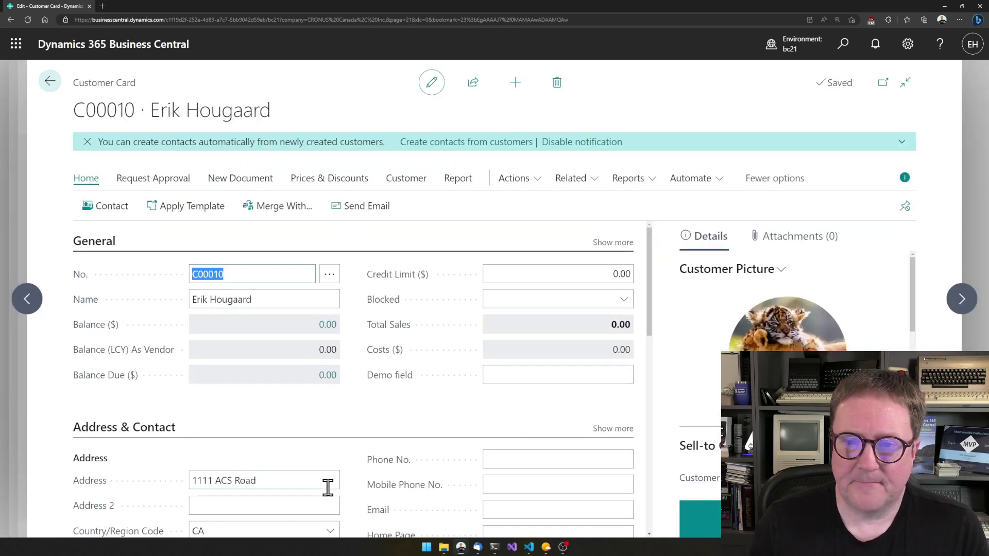
Set the customer's Demo field to "New field value", dismiss the contact creation notification and close the card
{"action": "left_click", "coordinate": [542, 376]}
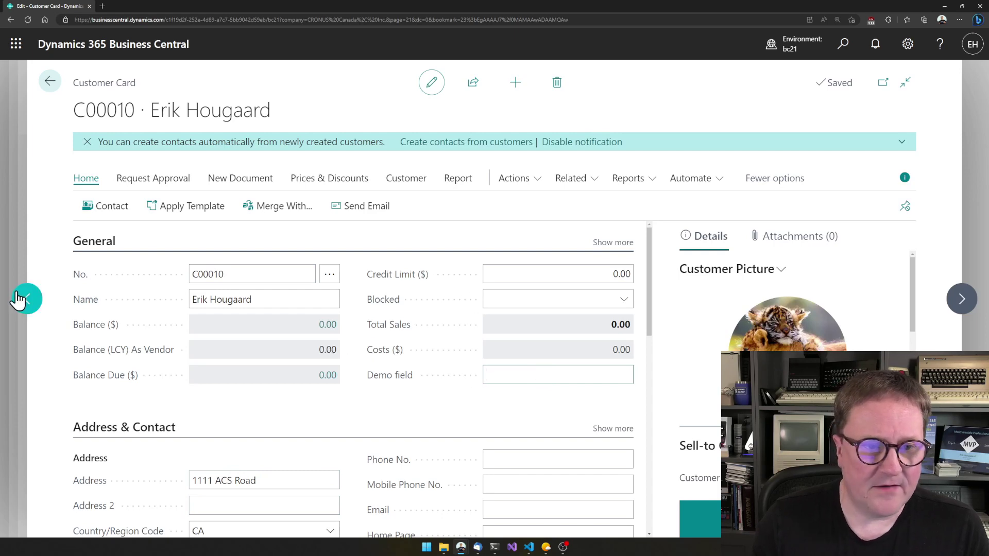
{"action": "scroll", "coordinate": [314, 380], "scroll_direction": "down", "scroll_amount": 5}
{"action": "scroll", "coordinate": [316, 380], "scroll_direction": "up", "scroll_amount": 5}
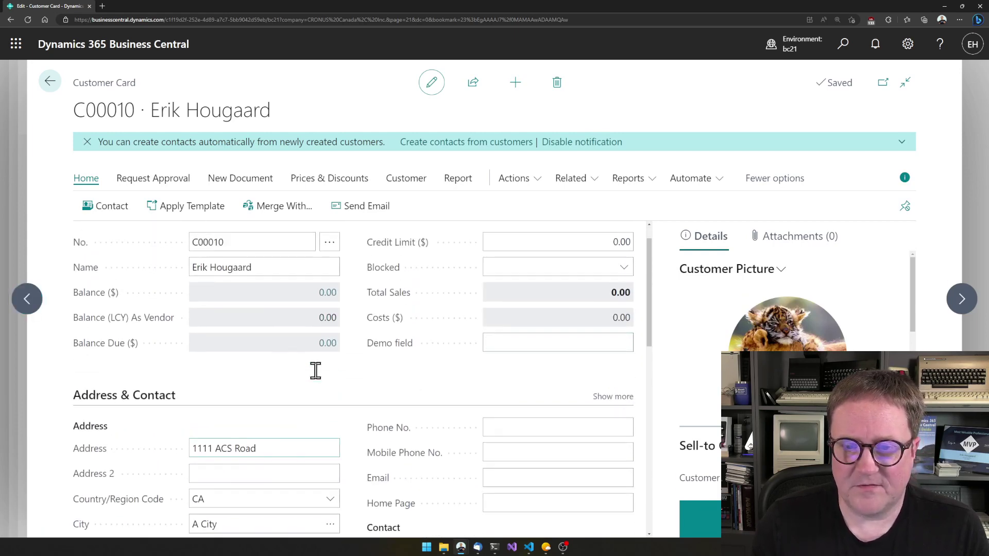
{"action": "type", "text": "New field value"}
{"action": "key", "text": "Tab"}
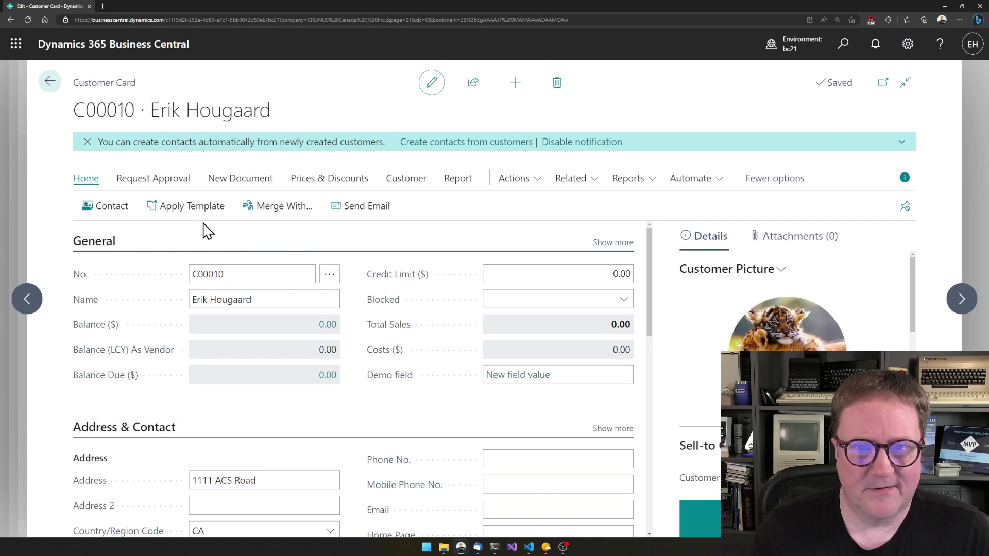
{"action": "left_click", "coordinate": [88, 143]}
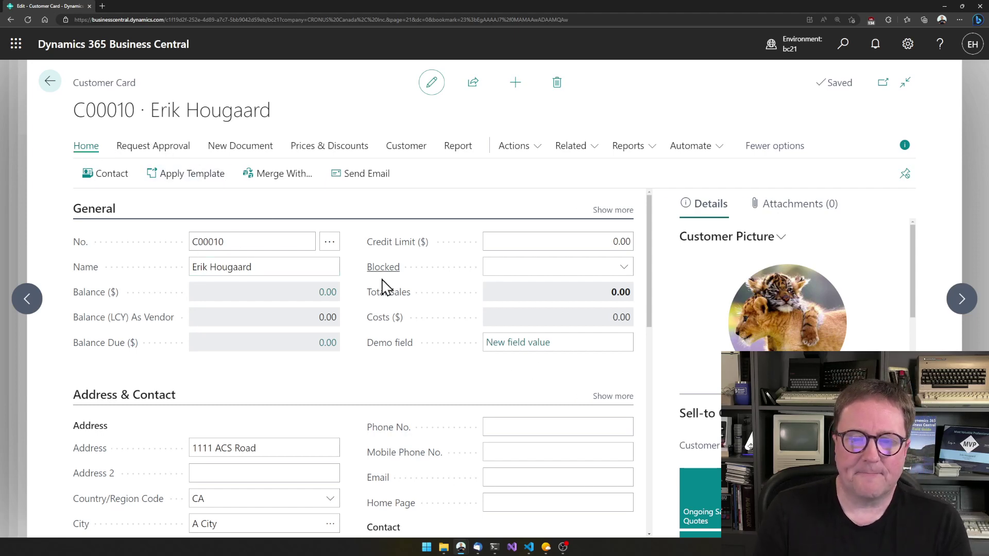
{"action": "left_click", "coordinate": [49, 85]}
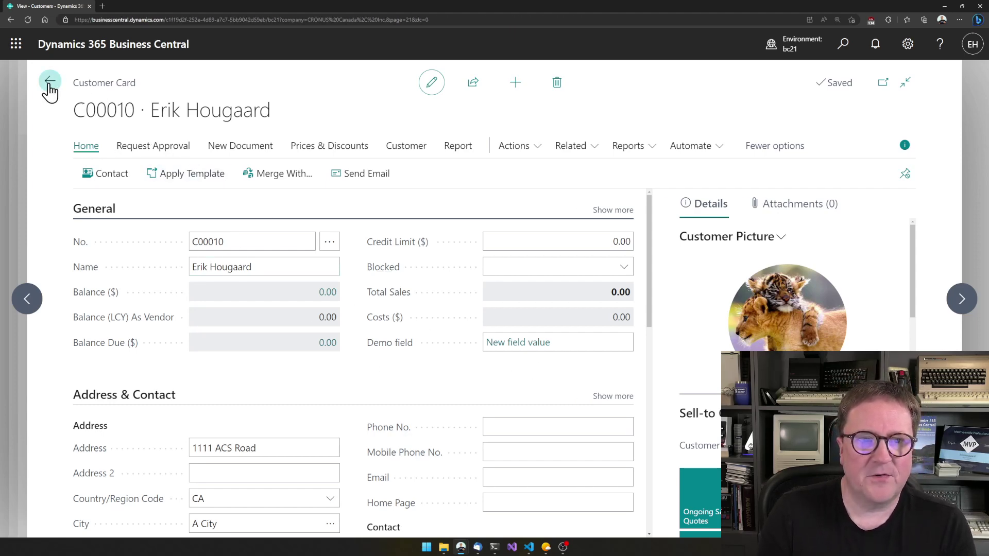
Find the Sales Orders list and create a new sales order for the customer whose Demo field was filled in
{"action": "key", "text": "alt+q"}
{"action": "type", "text": "sales order"}
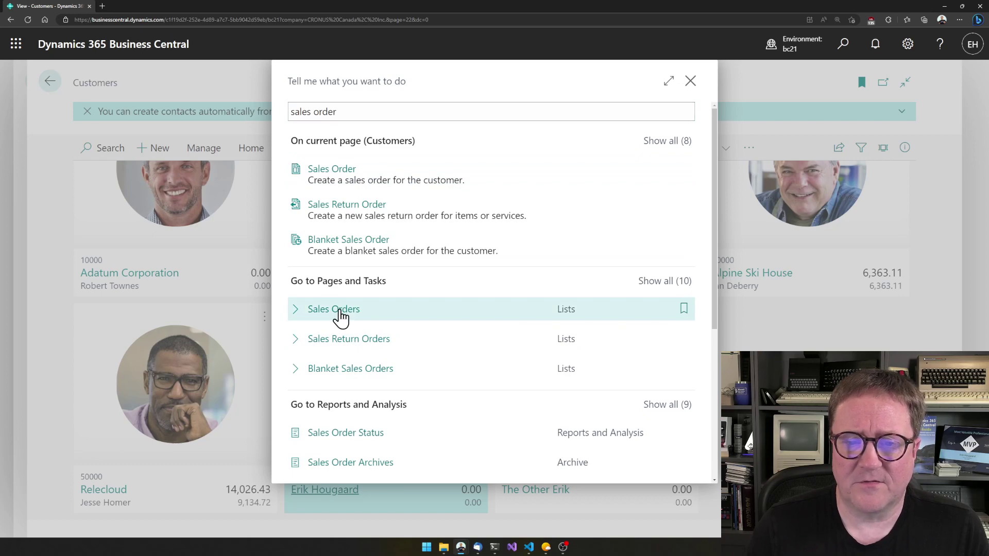
{"action": "left_click", "coordinate": [340, 315]}
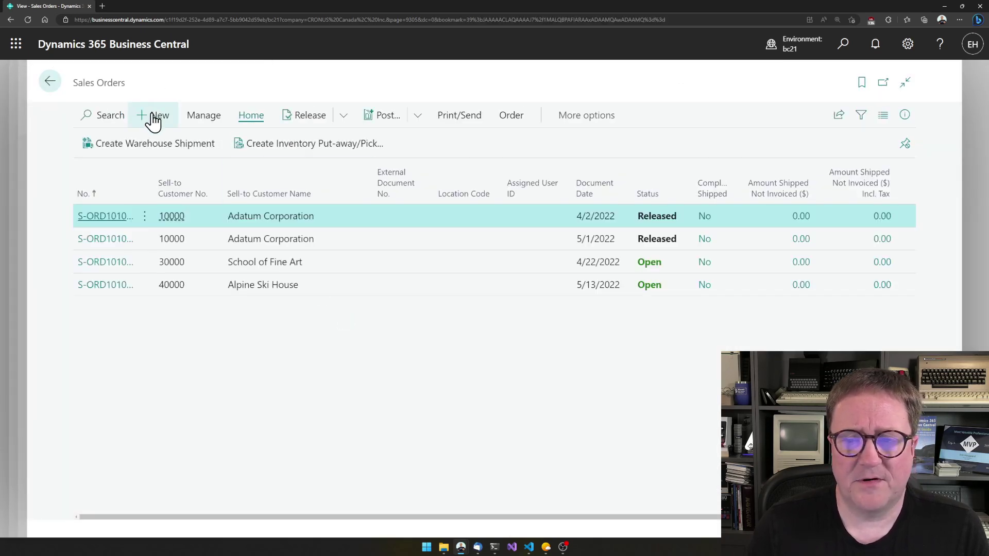
{"action": "left_click", "coordinate": [153, 120]}
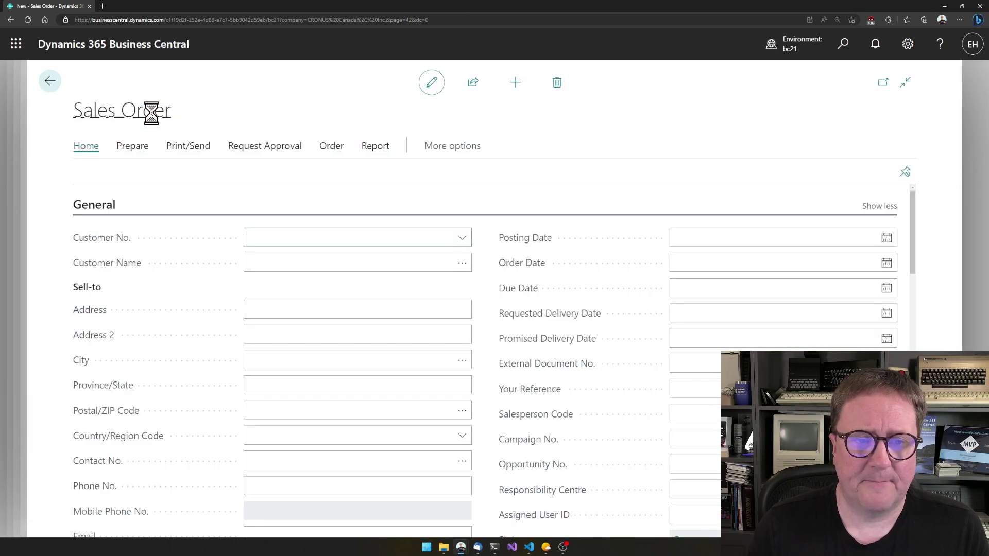
{"action": "left_click", "coordinate": [298, 153]}
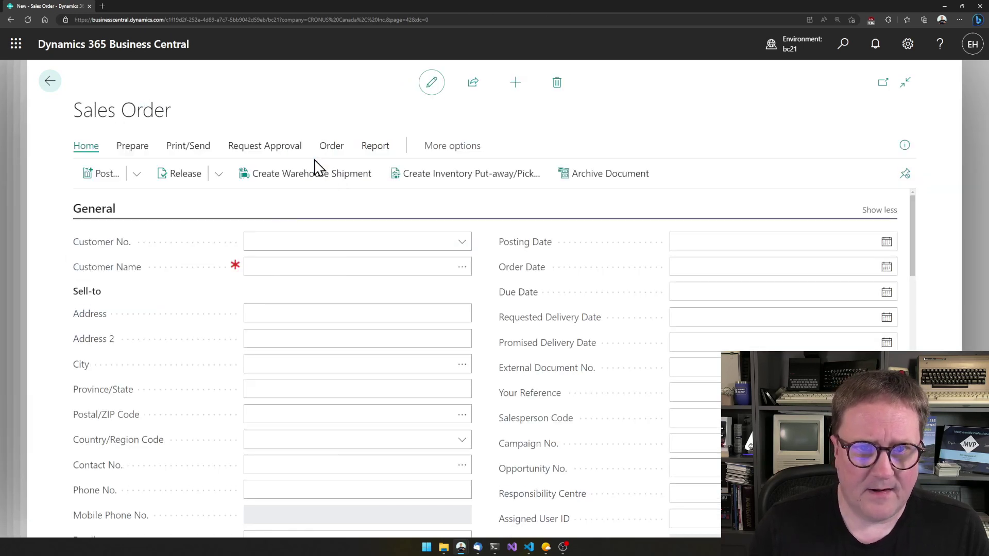
{"action": "left_click", "coordinate": [301, 240]}
{"action": "scroll", "coordinate": [329, 353], "scroll_direction": "down", "scroll_amount": 2}
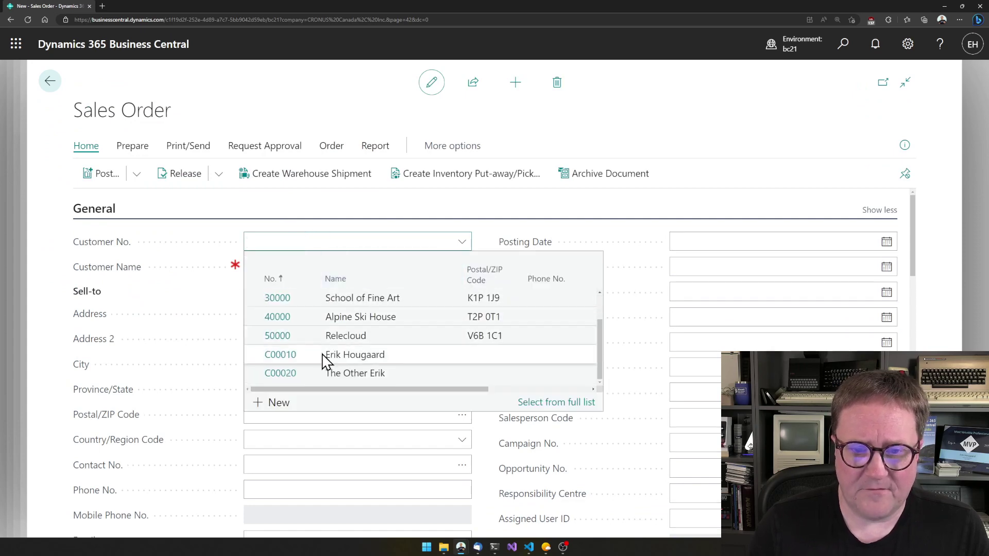
{"action": "left_click", "coordinate": [281, 359]}
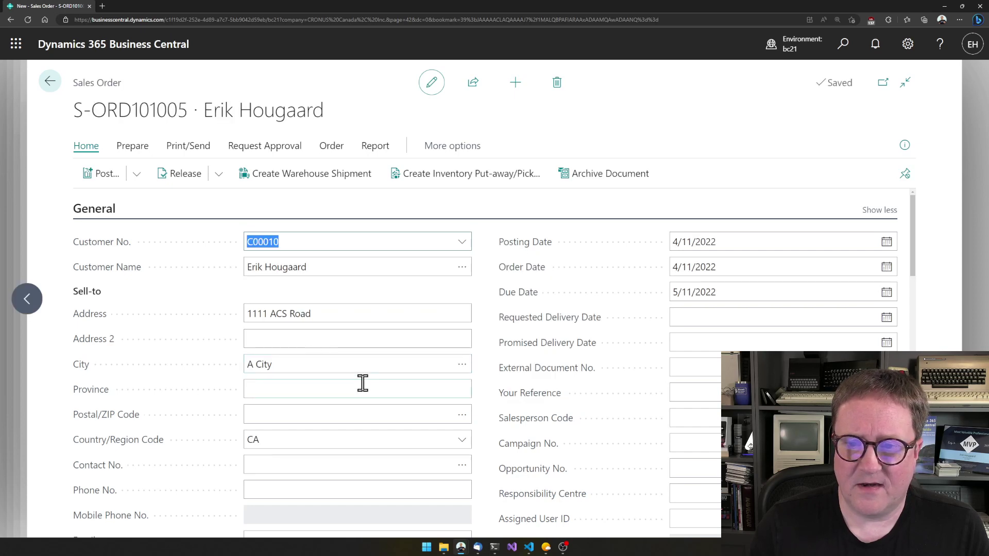
Check the Demo field in the General section of the new sales order and close the open pages back to the home page
{"action": "scroll", "coordinate": [362, 383], "scroll_direction": "down", "scroll_amount": 2}
{"action": "scroll", "coordinate": [363, 383], "scroll_direction": "down", "scroll_amount": 2}
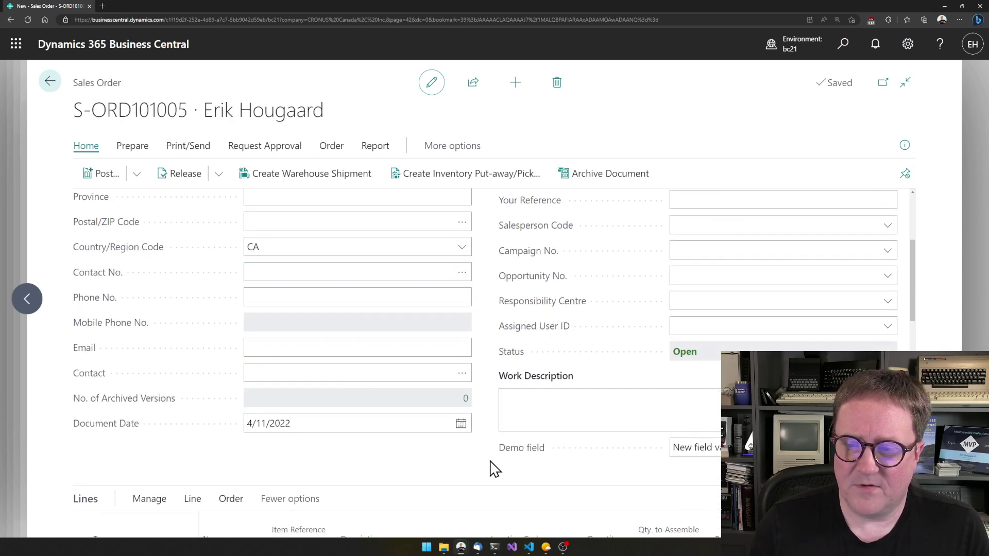
{"action": "scroll", "coordinate": [531, 460], "scroll_direction": "down", "scroll_amount": 3}
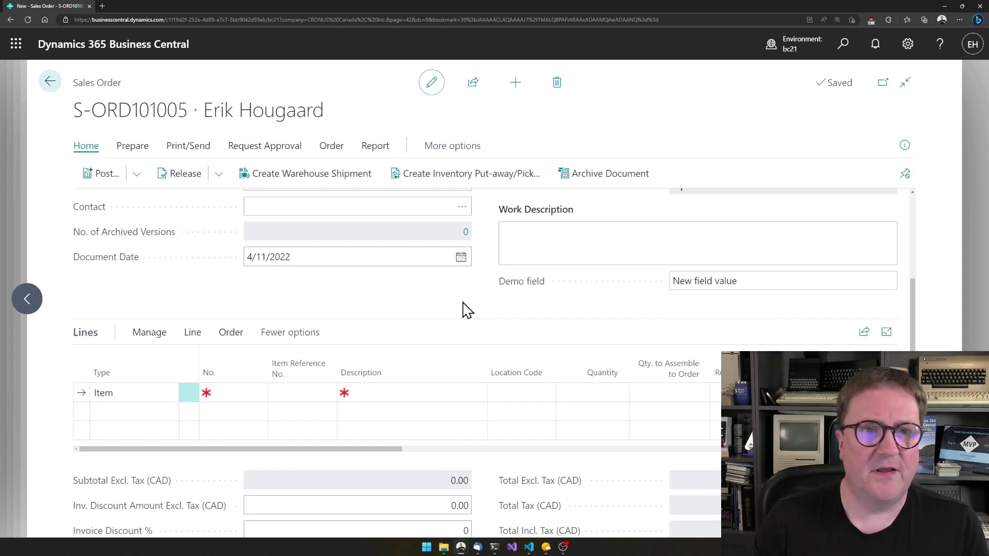
{"action": "key", "text": "Escape"}
{"action": "left_click", "coordinate": [50, 82]}
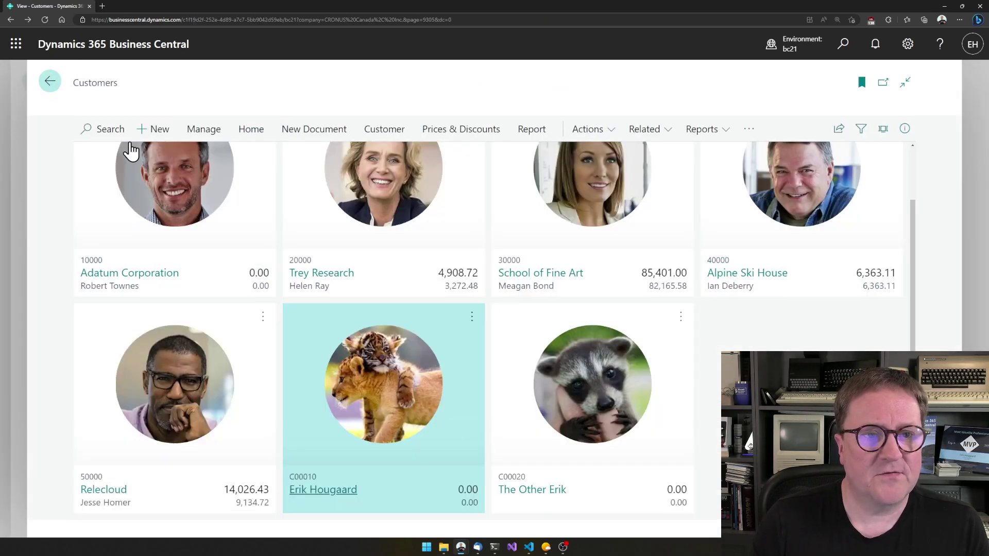
{"action": "left_click", "coordinate": [50, 84]}
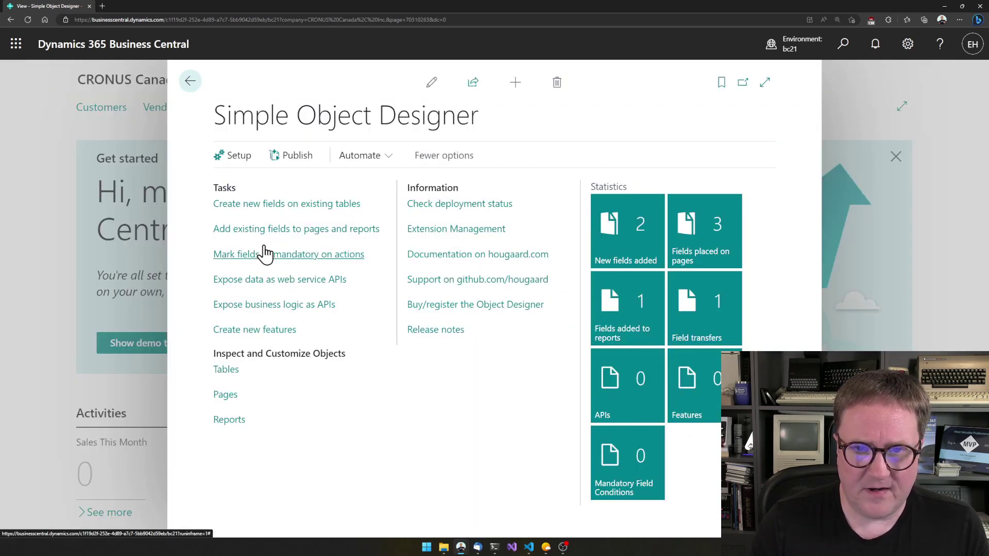
{"action": "key", "text": "Escape"}
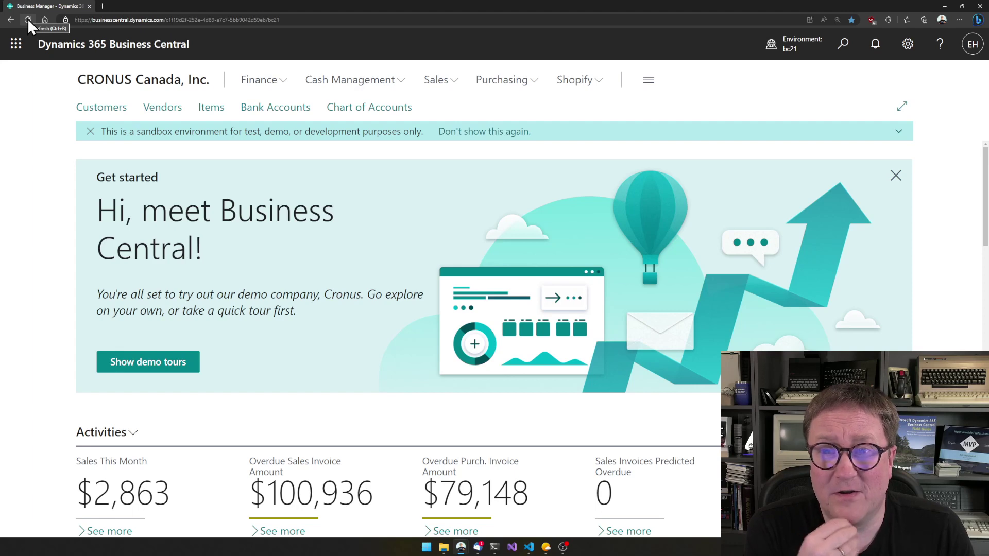
Find the Custom Report Layouts list and select the "Sales Order - Default" layout of report 1305 Sales - Confirmation
{"action": "key", "text": "alt+q"}
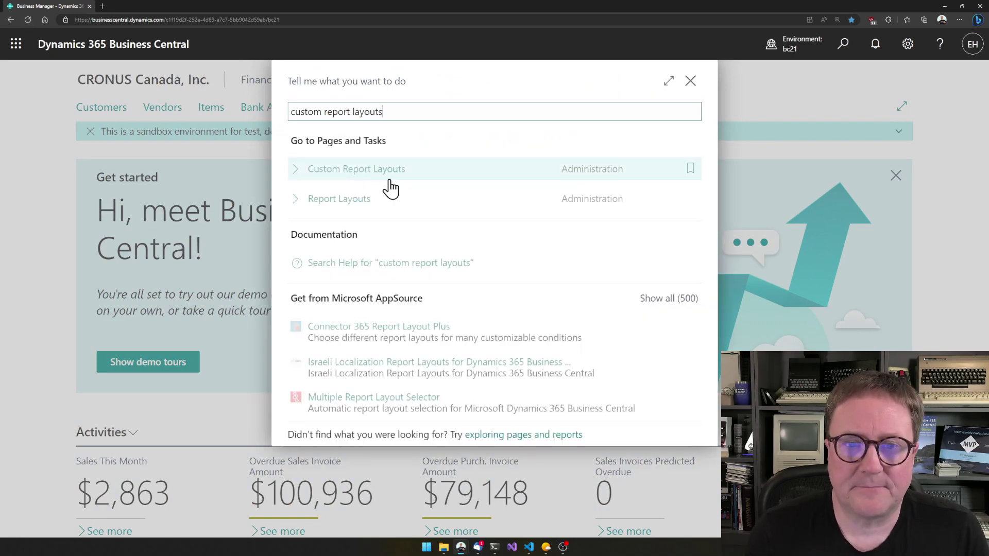
{"action": "left_click", "coordinate": [368, 170]}
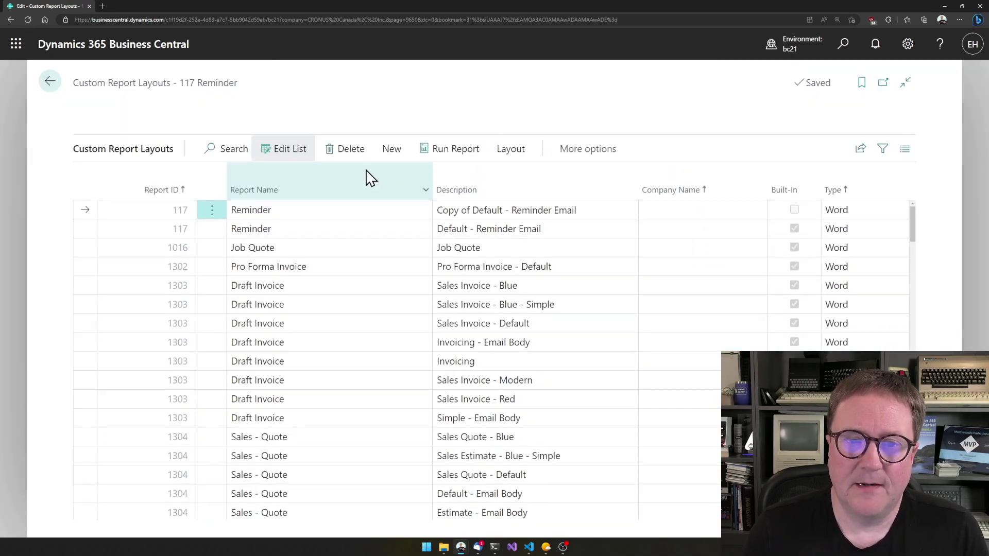
{"action": "scroll", "coordinate": [288, 391], "scroll_direction": "down", "scroll_amount": 6}
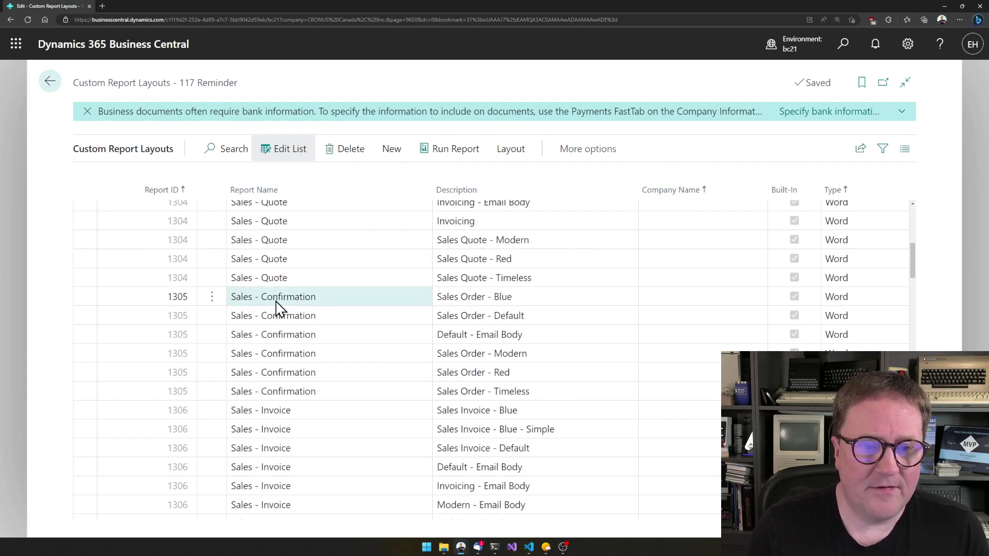
{"action": "left_click", "coordinate": [260, 300]}
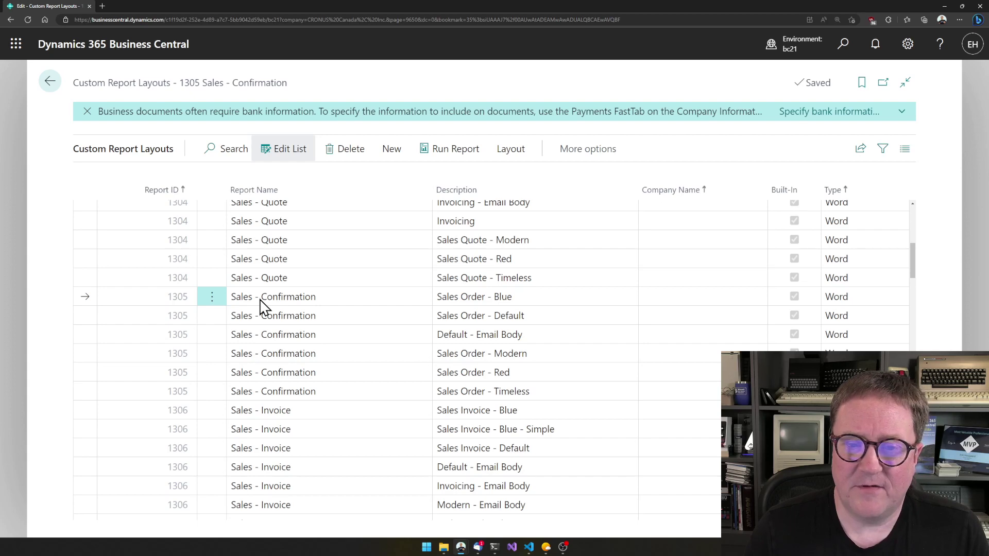
{"action": "left_click", "coordinate": [367, 319]}
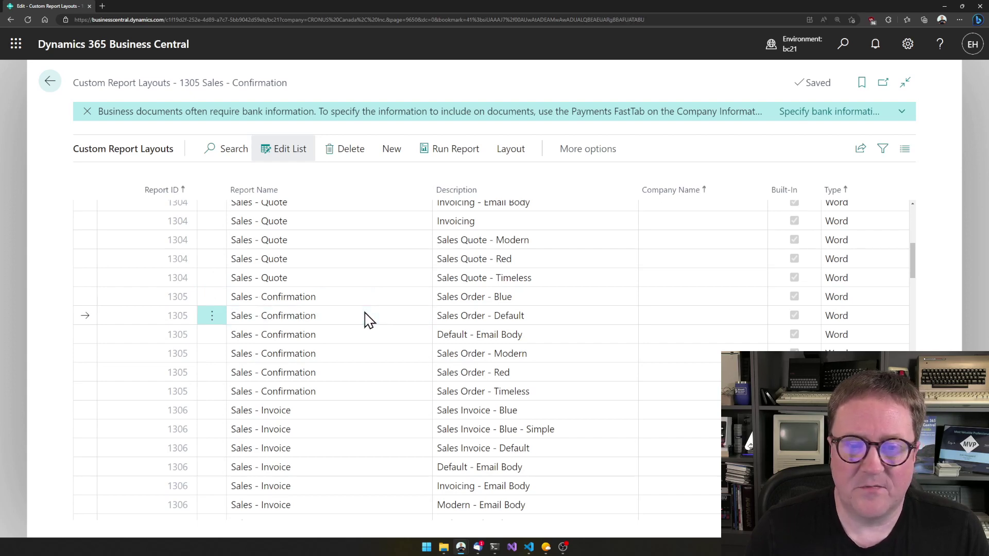
Update the "Sales Order - Default" layout to the current report design, agreeing to modify a copy of the built-in layout
{"action": "left_click", "coordinate": [512, 153]}
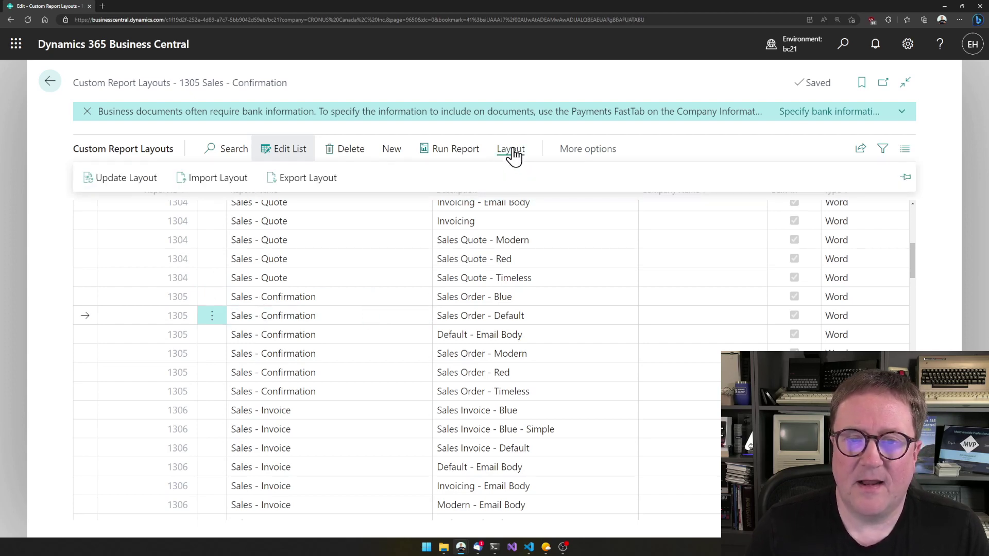
{"action": "left_click", "coordinate": [113, 182]}
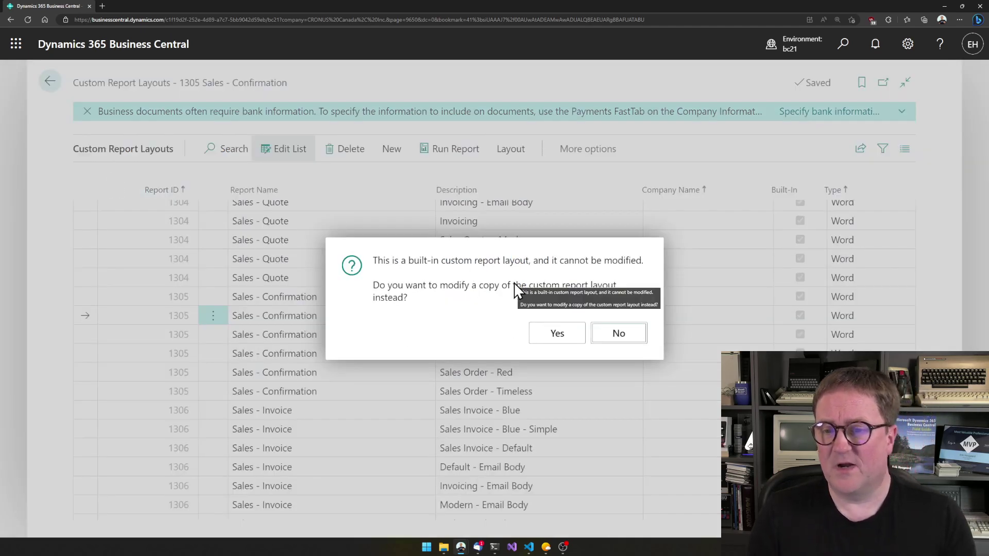
{"action": "left_click", "coordinate": [557, 333]}
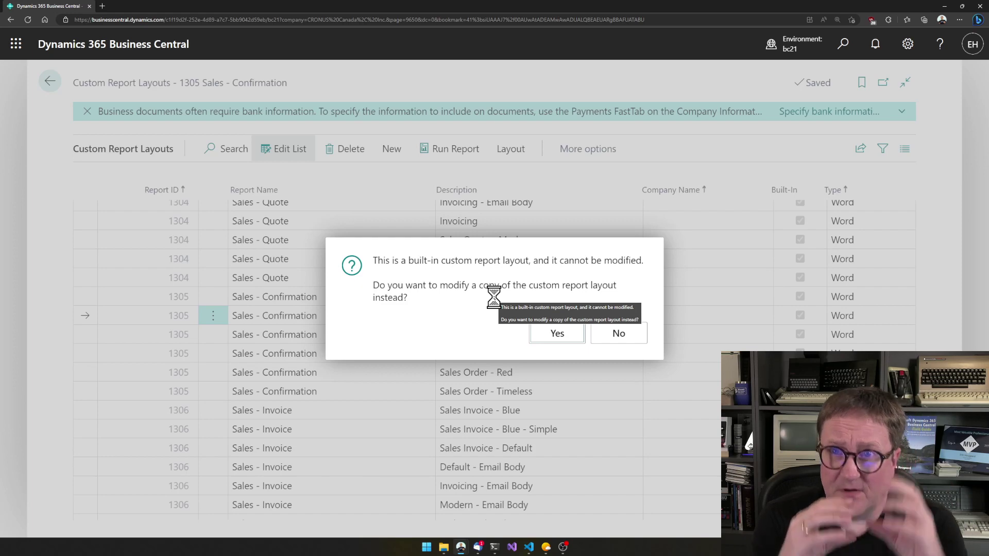
{"action": "key", "text": "Return"}
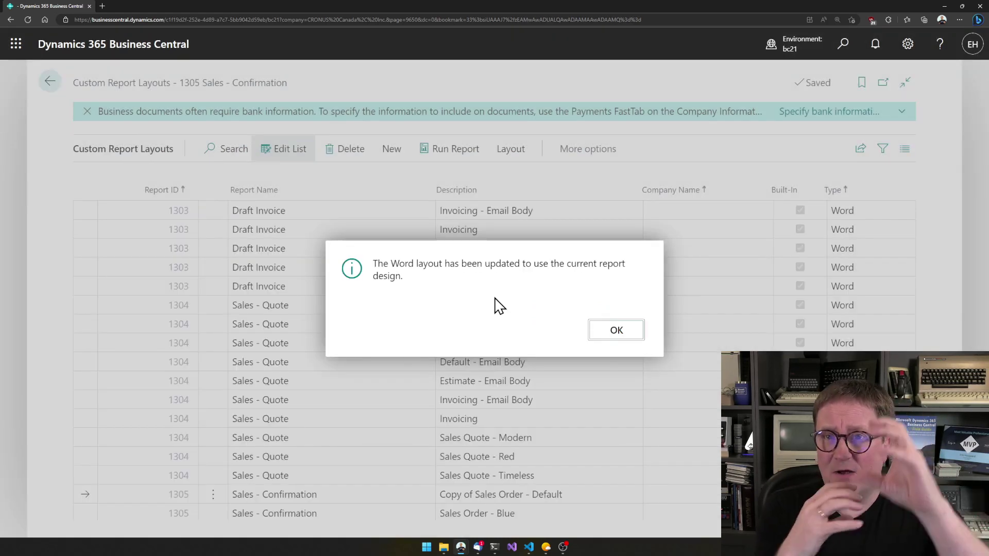
{"action": "left_click", "coordinate": [617, 332]}
Run the layout update on the "Copy of Sales Order - Default" layout and acknowledge the message
{"action": "scroll", "coordinate": [394, 472], "scroll_direction": "down", "scroll_amount": 2}
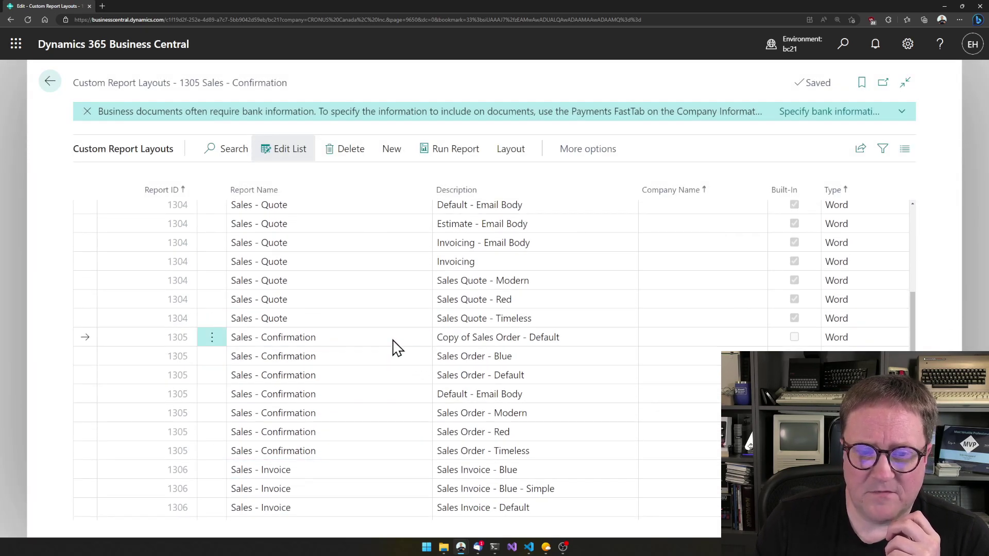
{"action": "left_click", "coordinate": [509, 151]}
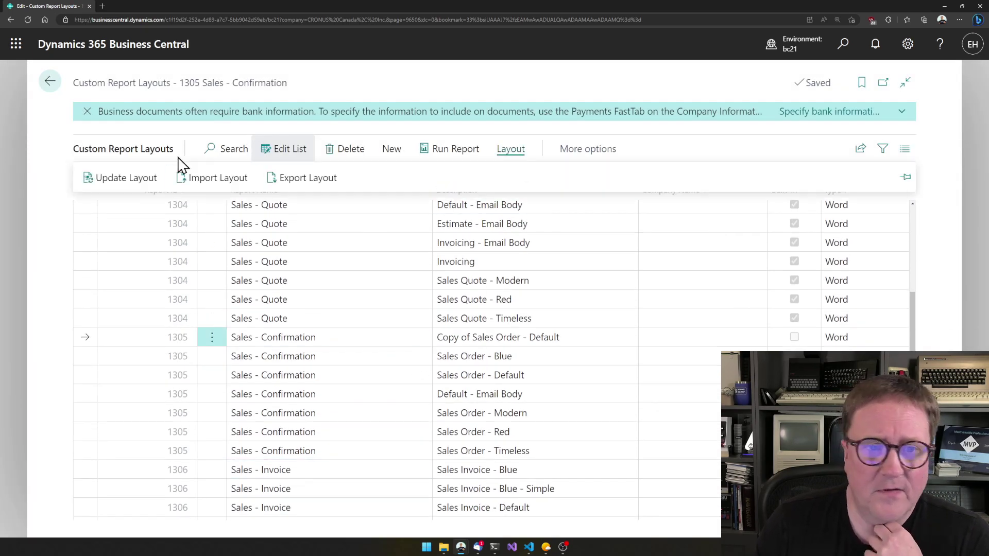
{"action": "left_click", "coordinate": [123, 179]}
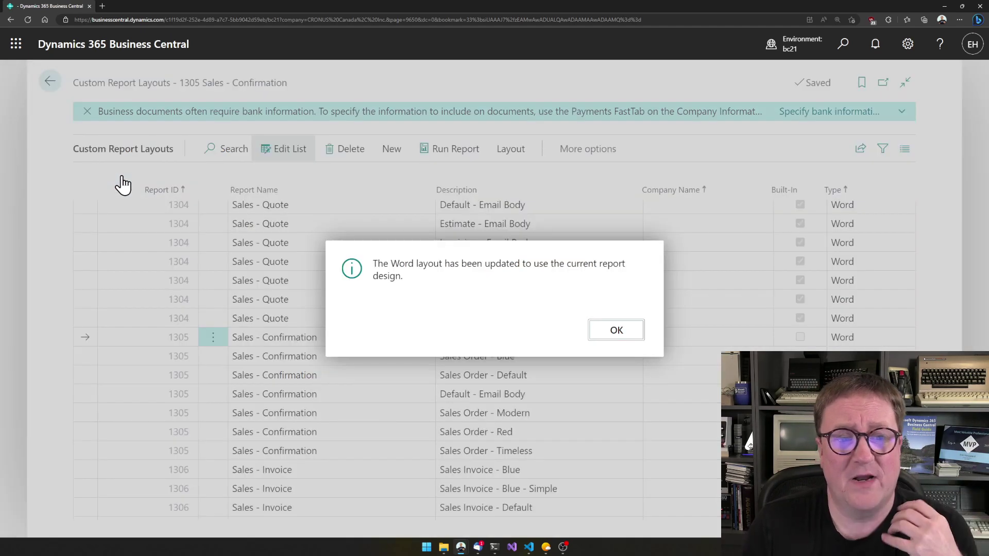
{"action": "left_click", "coordinate": [617, 330]}
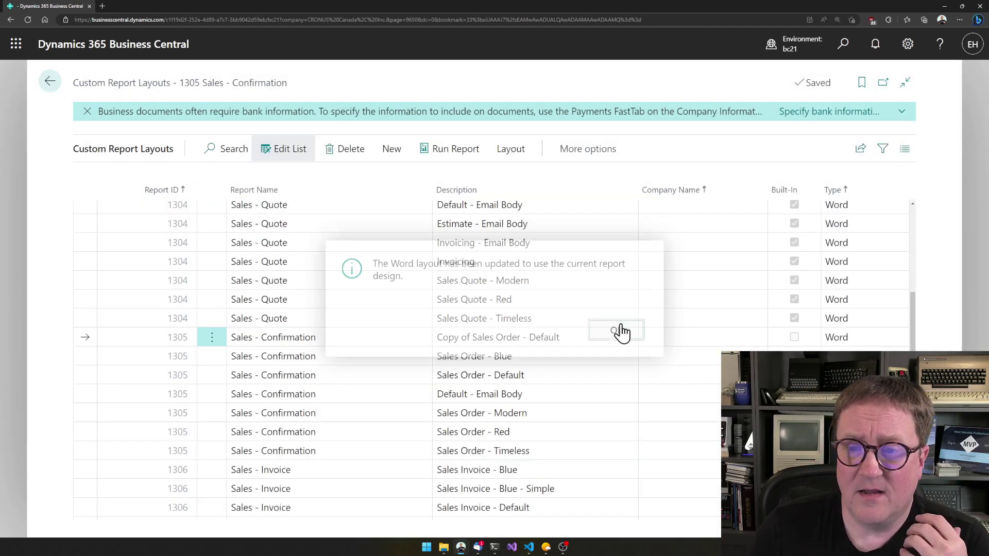
Export the copied Sales - Confirmation layout, open the downloaded Default (10).docx maximized in Word and enable editing
{"action": "left_click", "coordinate": [519, 156]}
{"action": "left_click", "coordinate": [295, 180]}
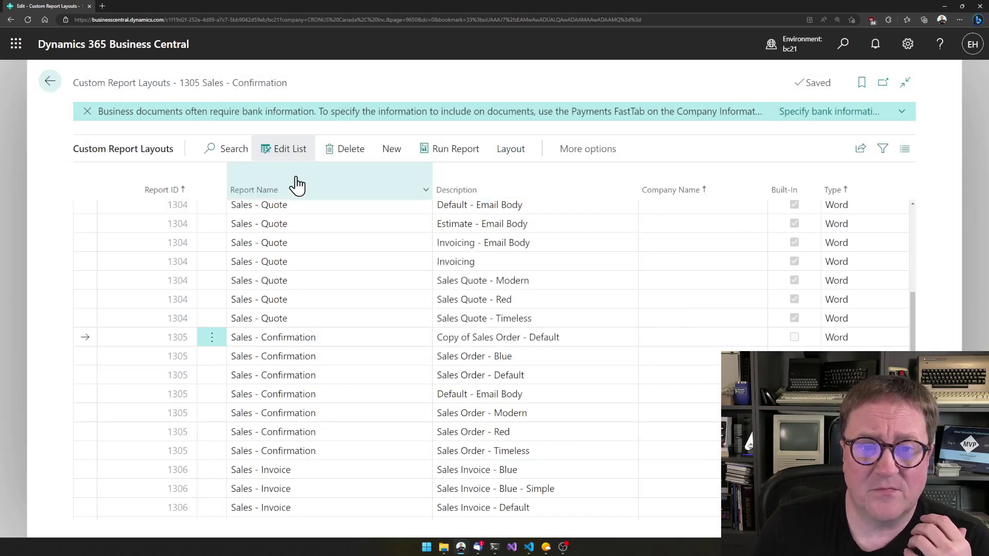
{"action": "left_click", "coordinate": [824, 51]}
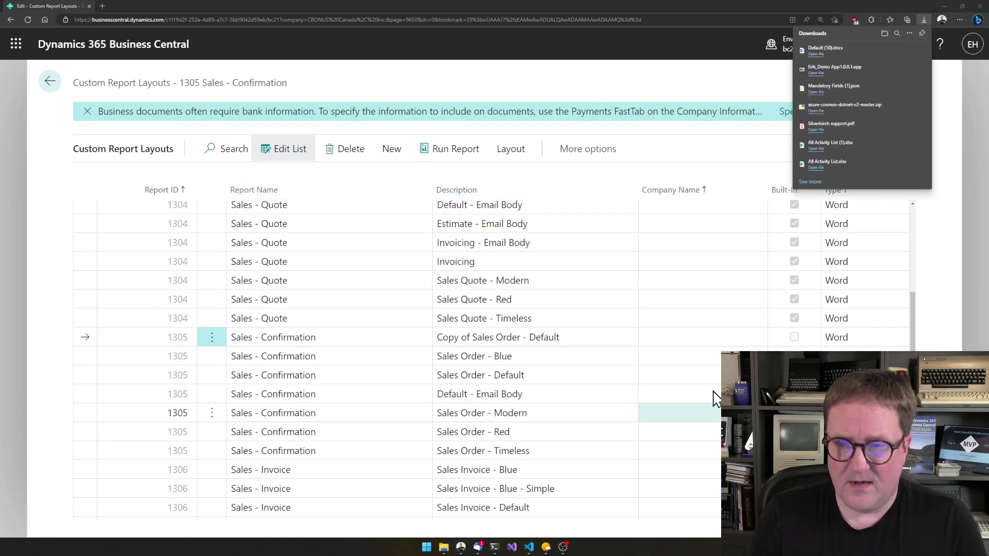
{"action": "left_click", "coordinate": [645, 101]}
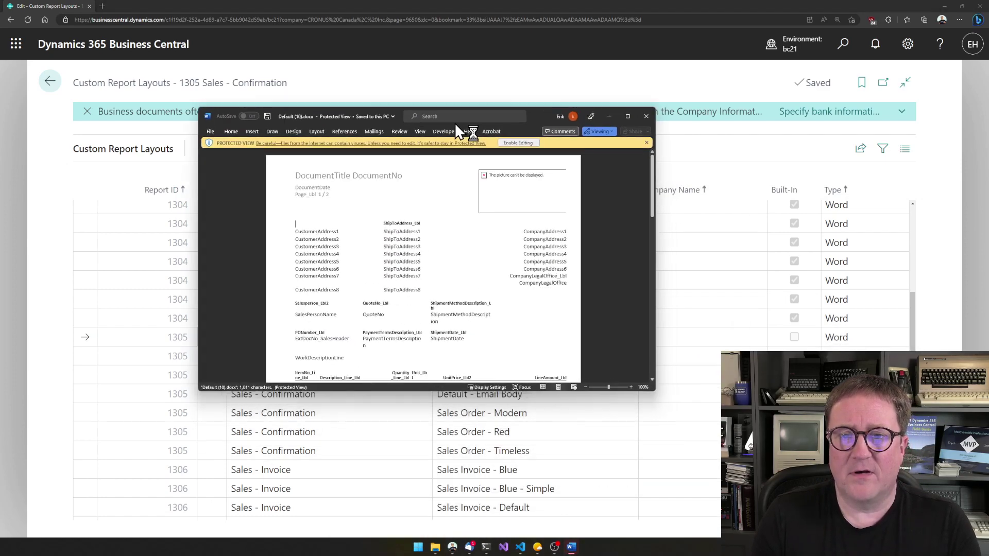
{"action": "left_click", "coordinate": [628, 116]}
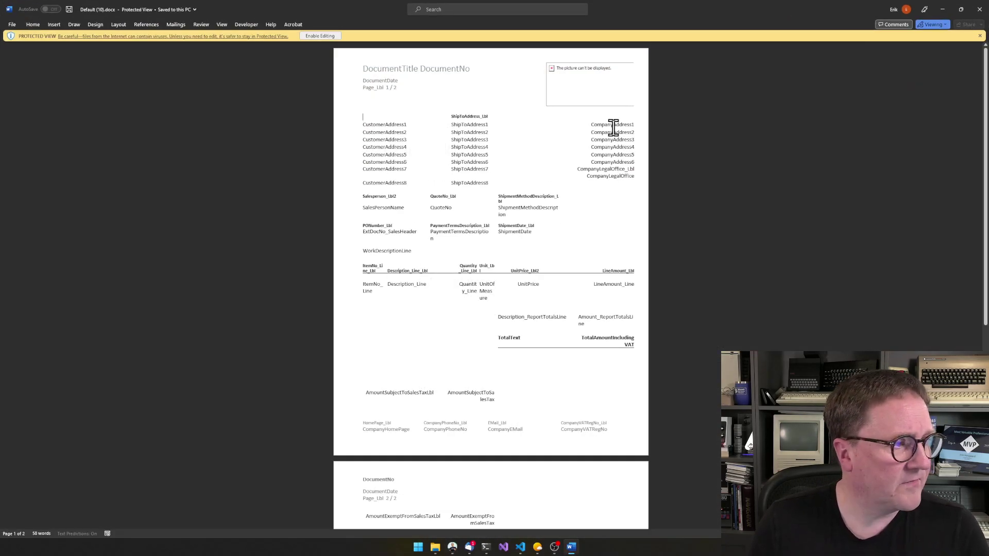
{"action": "left_click", "coordinate": [317, 36]}
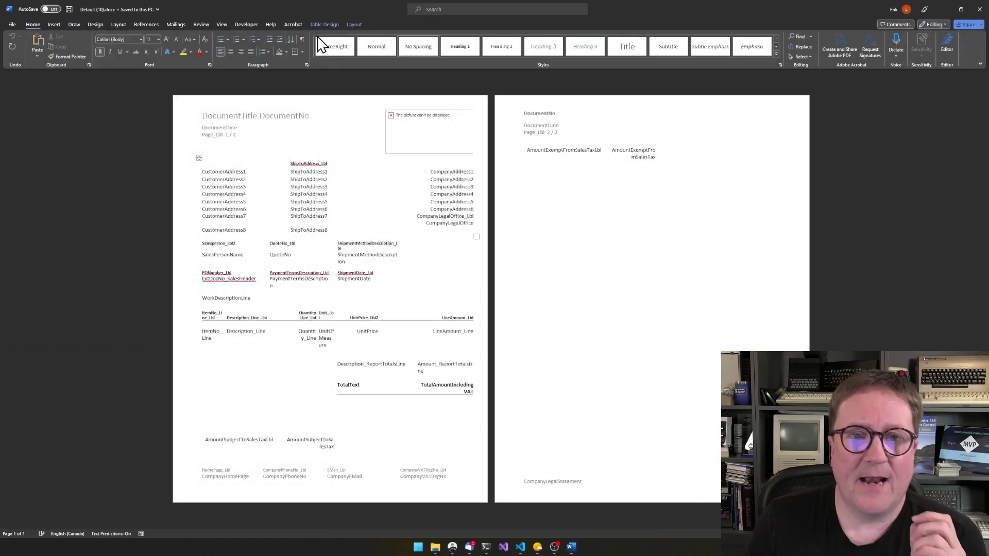
Examine the Developer entry in Word's ribbon customization options and close the options without changes
{"action": "left_click", "coordinate": [249, 24]}
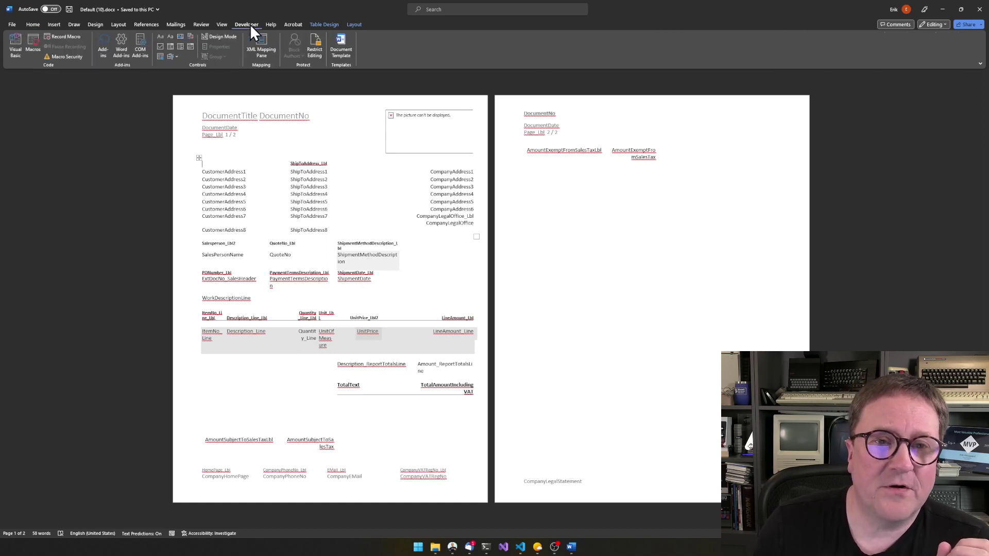
{"action": "right_click", "coordinate": [406, 43]}
{"action": "left_click", "coordinate": [433, 62]}
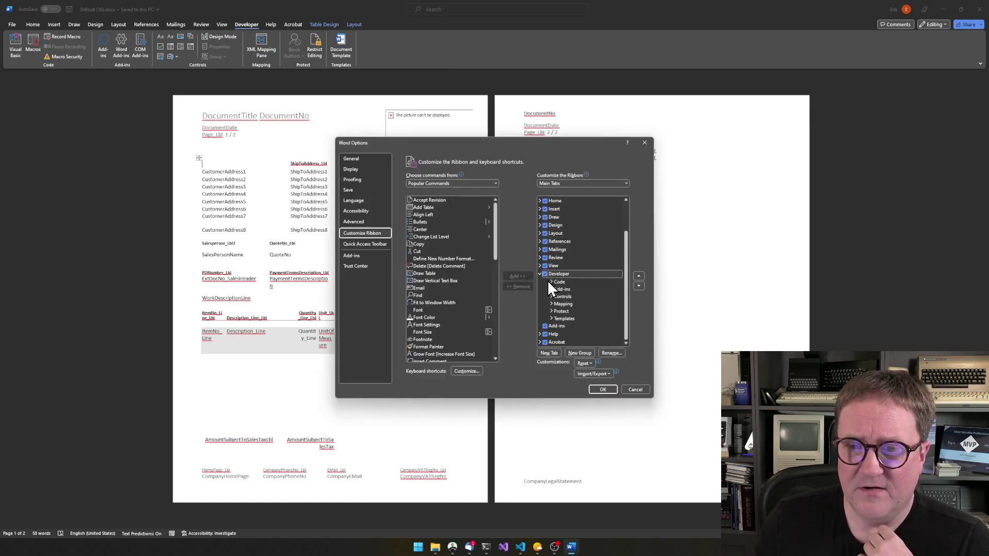
{"action": "left_click", "coordinate": [635, 390]}
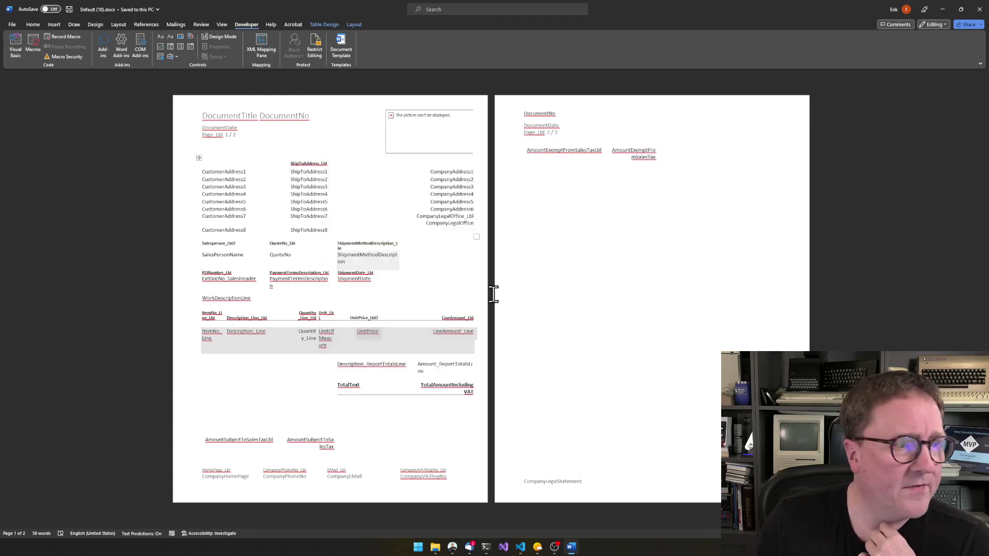
Show the document's XML mapping with a wider pane, select the custom XML part for Standard_Sales_Order_Conf/1305 and expand its Header node
{"action": "left_click", "coordinate": [260, 43]}
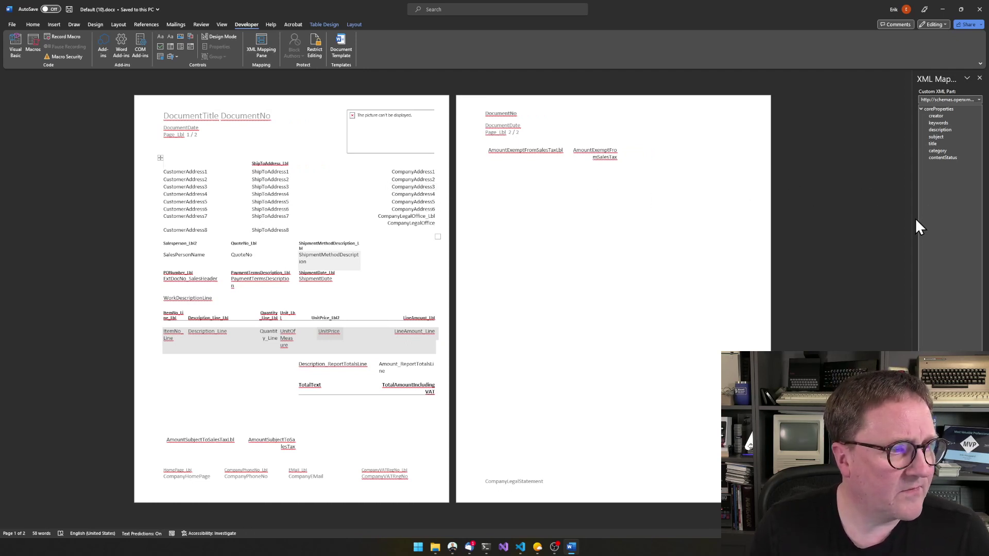
{"action": "left_click_drag", "start_coordinate": [912, 218], "coordinate": [741, 214]}
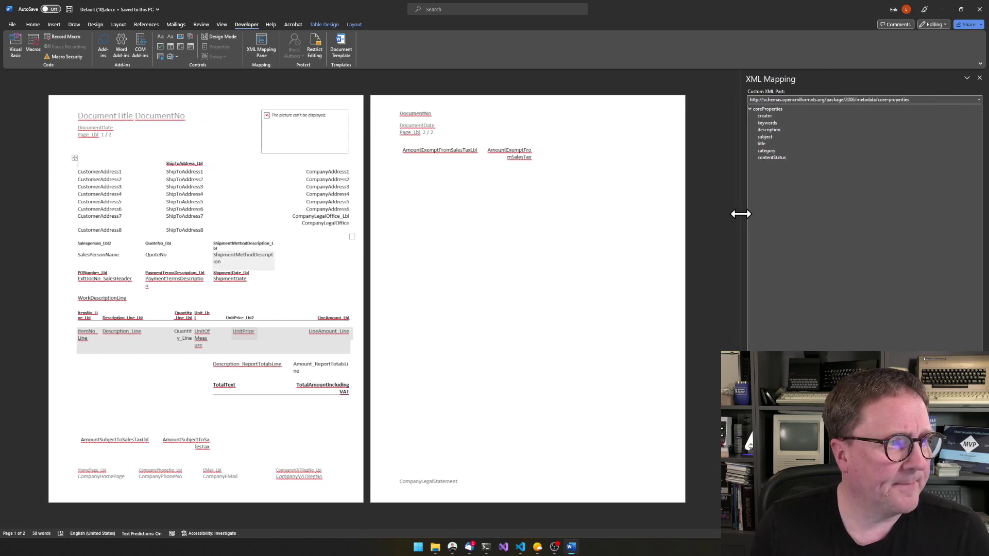
{"action": "left_click", "coordinate": [831, 100]}
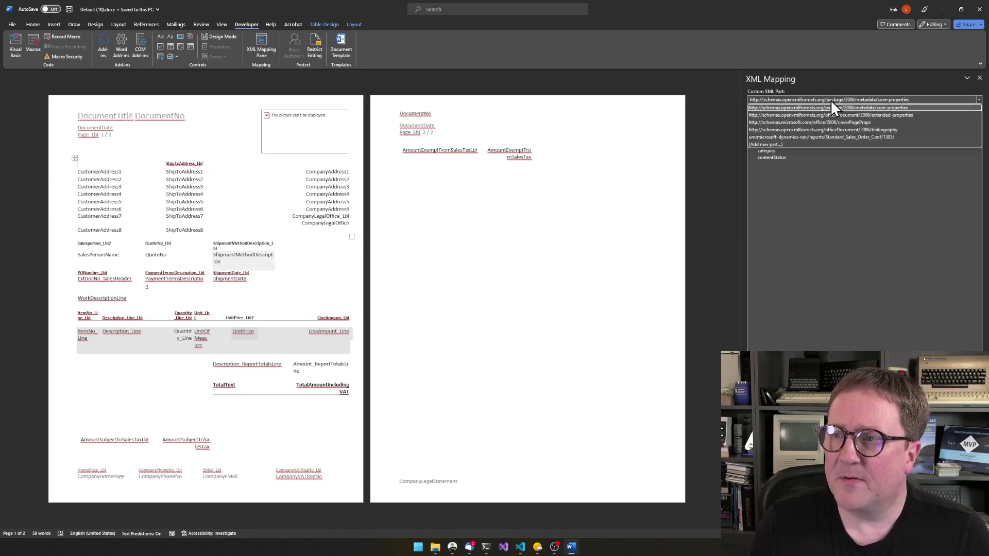
{"action": "left_click", "coordinate": [827, 137]}
{"action": "left_click", "coordinate": [756, 117]}
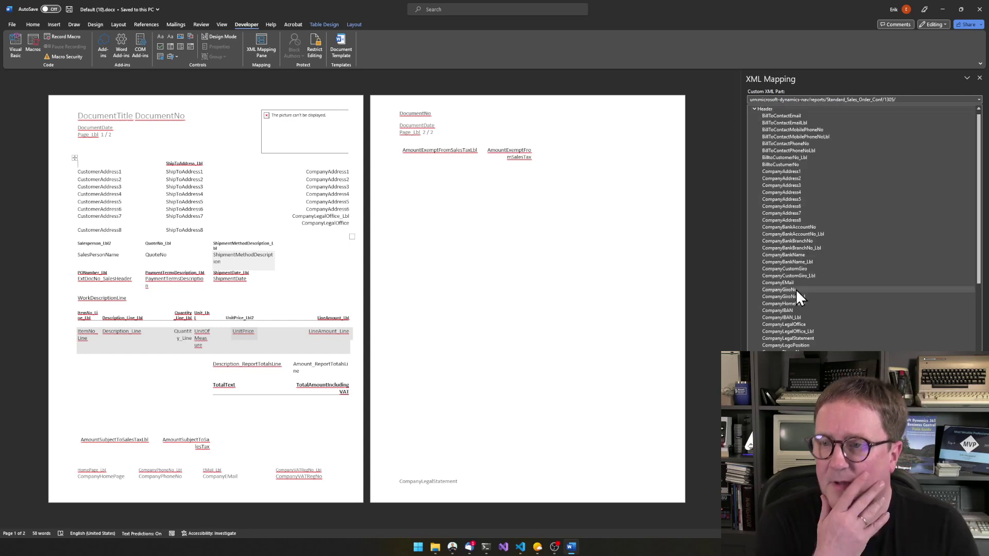
Insert the demofield_Header_SOD header field as a plain text content control above CustomerAddress1, and close the document with its changes saved
{"action": "scroll", "coordinate": [796, 289], "scroll_direction": "down", "scroll_amount": 4}
{"action": "scroll", "coordinate": [796, 289], "scroll_direction": "down", "scroll_amount": 4}
{"action": "scroll", "coordinate": [796, 289], "scroll_direction": "down", "scroll_amount": 3}
{"action": "scroll", "coordinate": [796, 289], "scroll_direction": "down", "scroll_amount": 3}
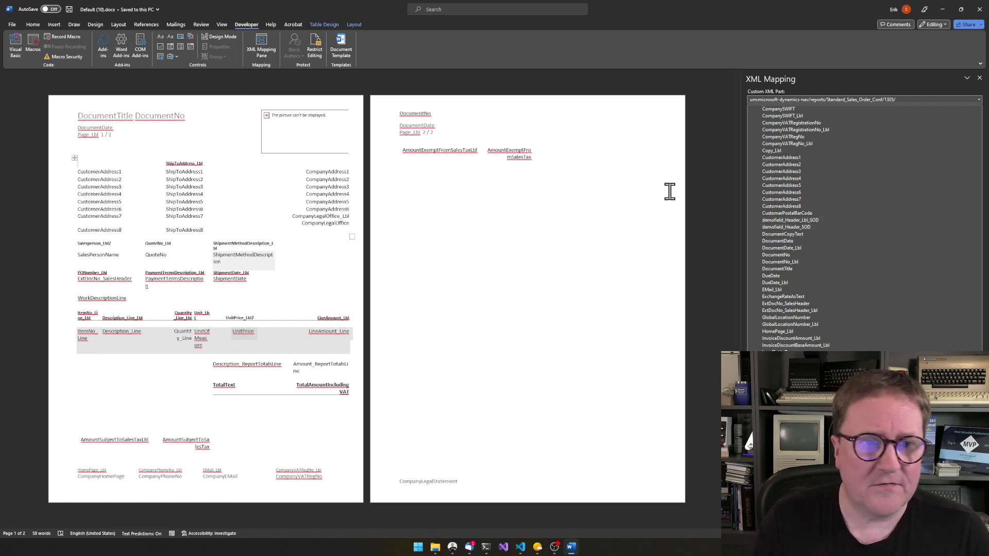
{"action": "right_click", "coordinate": [781, 227]}
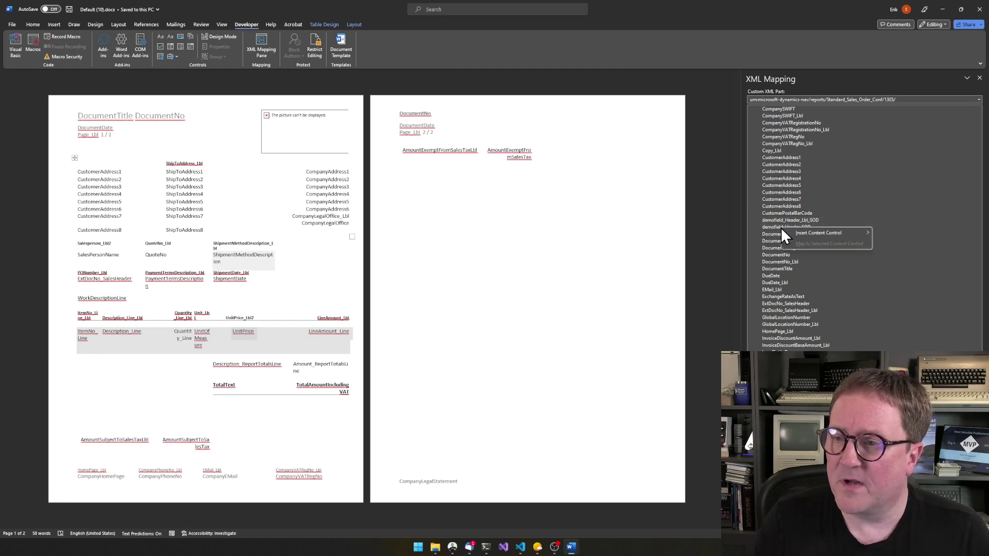
{"action": "mouse_move", "coordinate": [797, 233]}
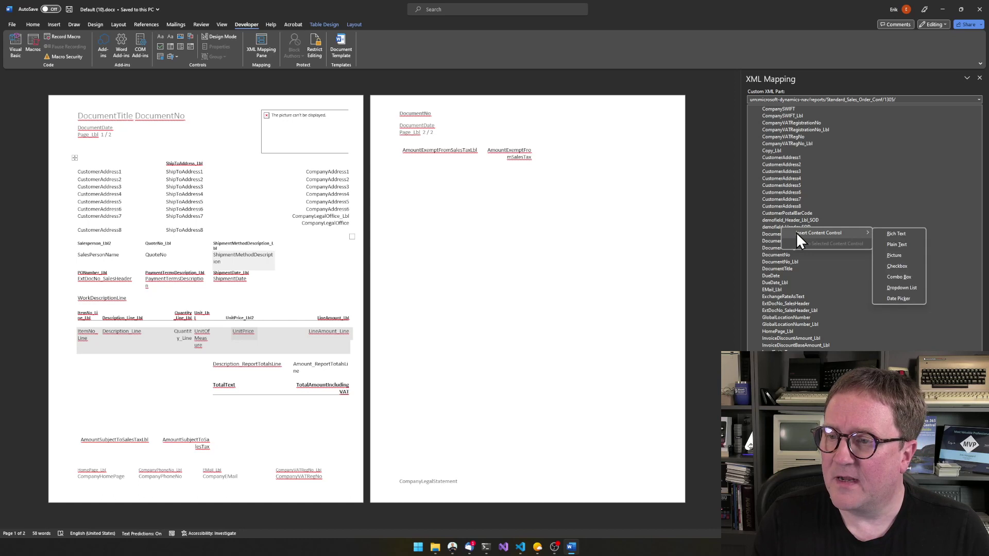
{"action": "left_click", "coordinate": [897, 245]}
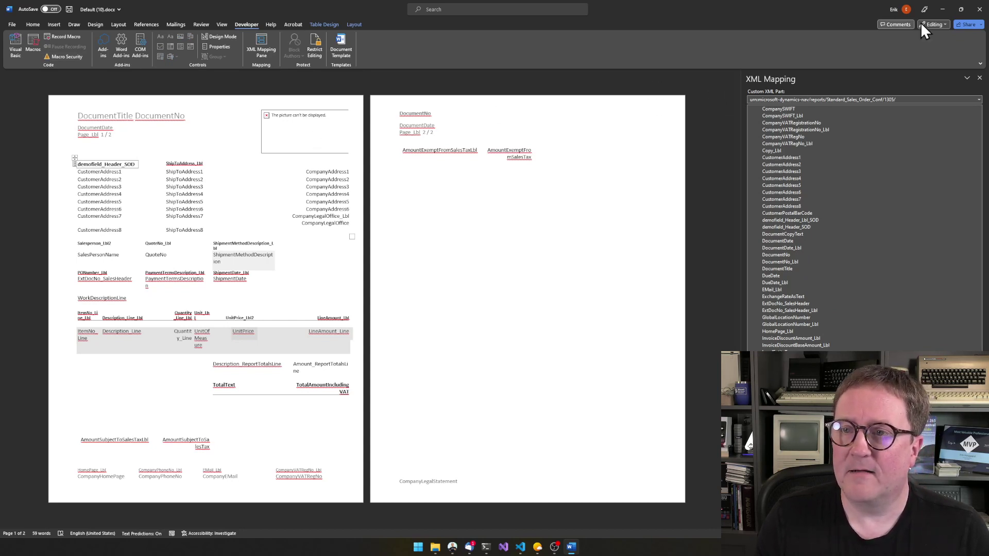
{"action": "left_click", "coordinate": [980, 9]}
{"action": "left_click", "coordinate": [463, 290]}
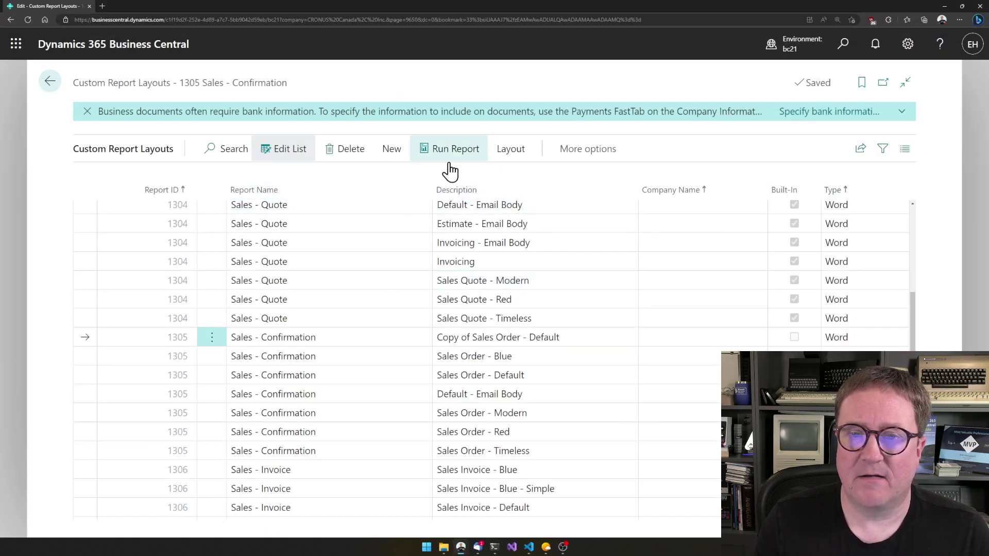
Switch to Business Central and import the edited Default (10).docx from Downloads into the "Copy of Sales Order - Default" layout
{"action": "left_click", "coordinate": [510, 149]}
{"action": "left_click", "coordinate": [220, 178]}
{"action": "left_click", "coordinate": [562, 333]}
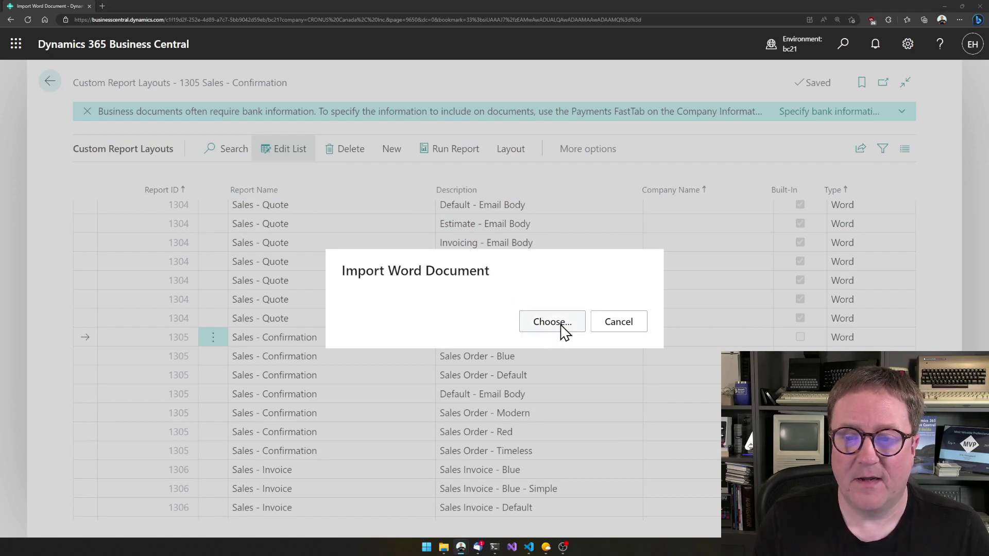
{"action": "left_click", "coordinate": [54, 102]}
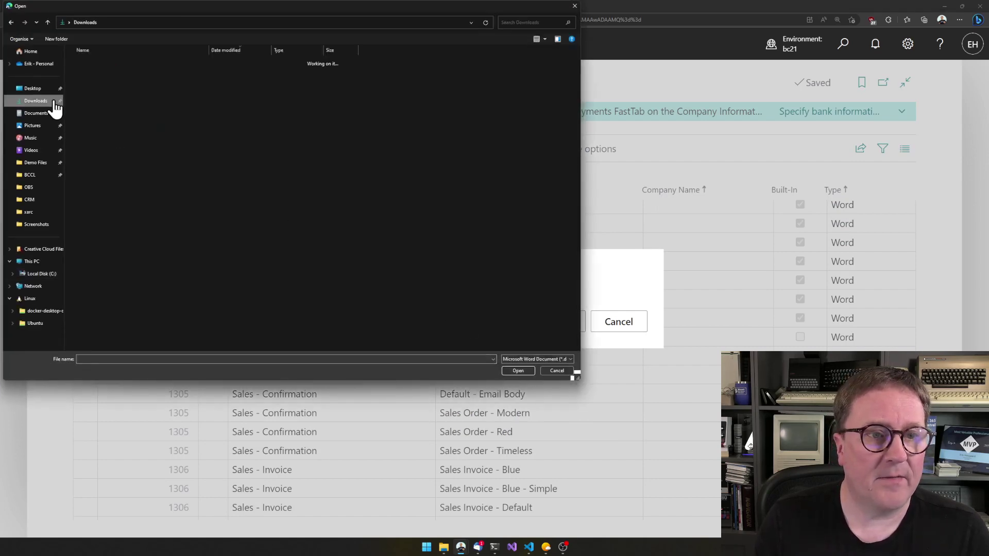
{"action": "left_click", "coordinate": [101, 75]}
{"action": "double_click", "coordinate": [101, 75]}
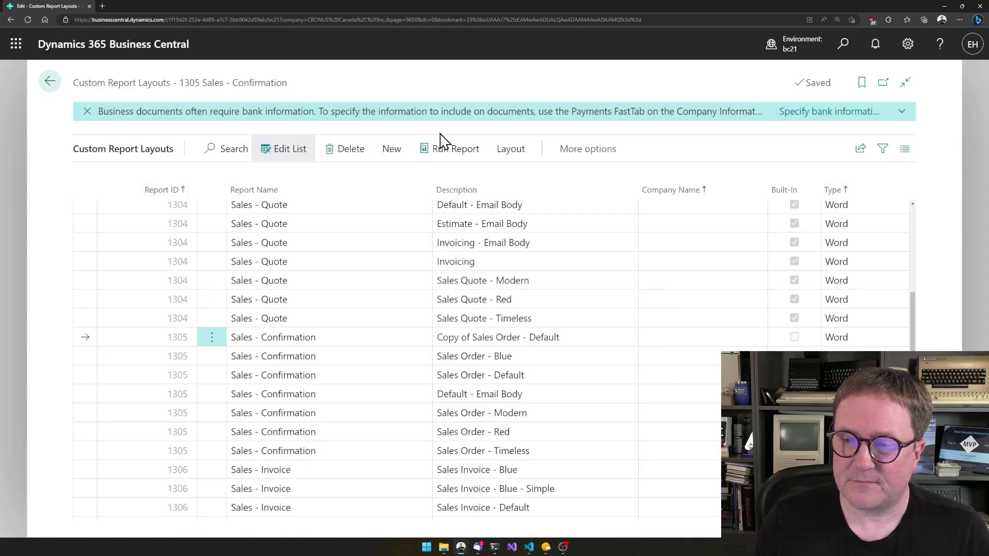
Run the Sales - Confirmation report with the copied layout, filter it by the test customer's Sell-to Customer No. and preview it
{"action": "left_click", "coordinate": [458, 153]}
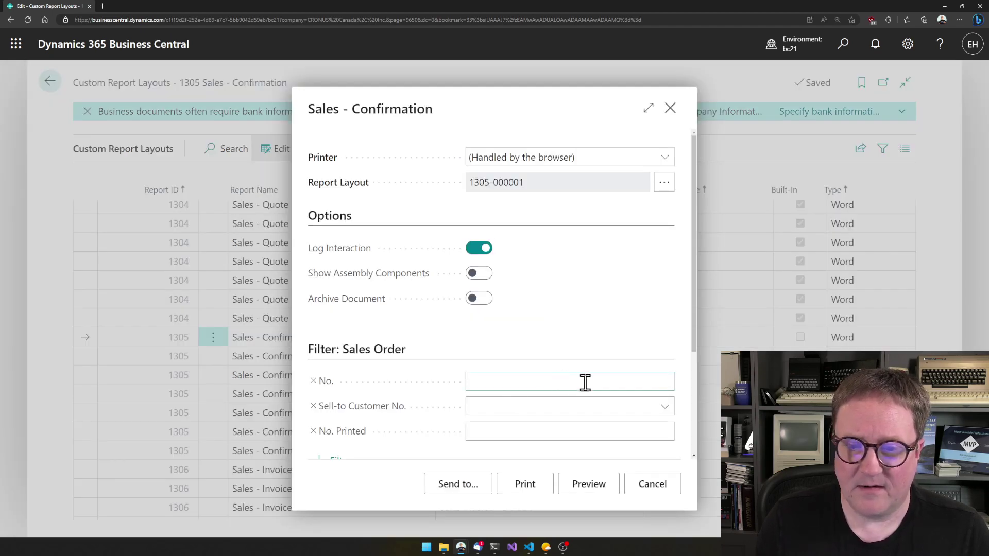
{"action": "scroll", "coordinate": [585, 382], "scroll_direction": "down", "scroll_amount": 2}
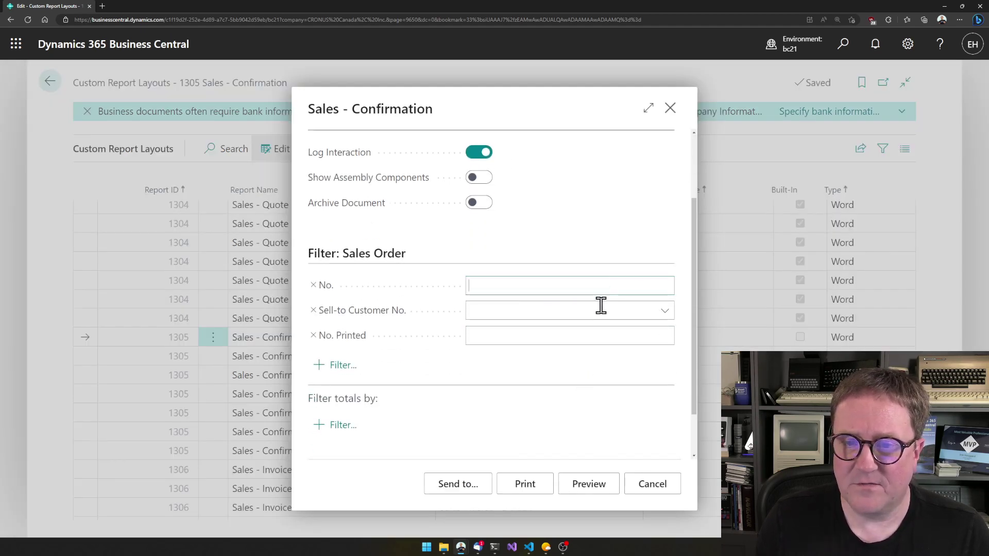
{"action": "left_click", "coordinate": [646, 315]}
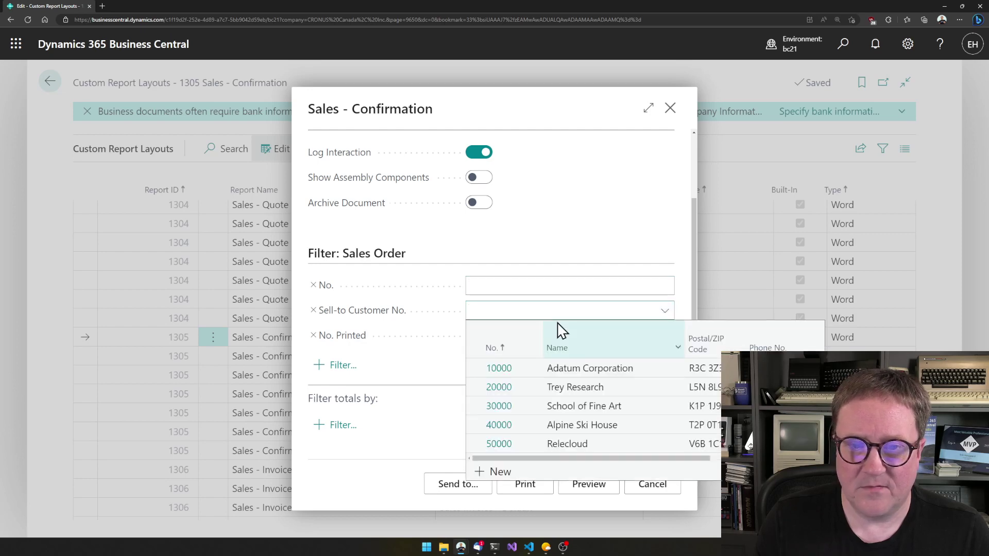
{"action": "scroll", "coordinate": [547, 426], "scroll_direction": "down", "scroll_amount": 2}
{"action": "left_click", "coordinate": [520, 433]}
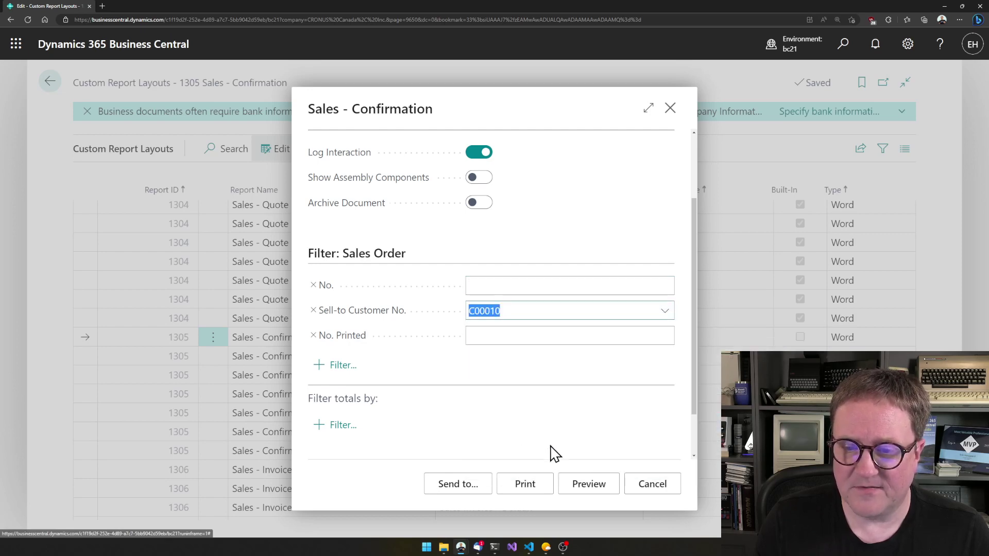
{"action": "left_click", "coordinate": [588, 490]}
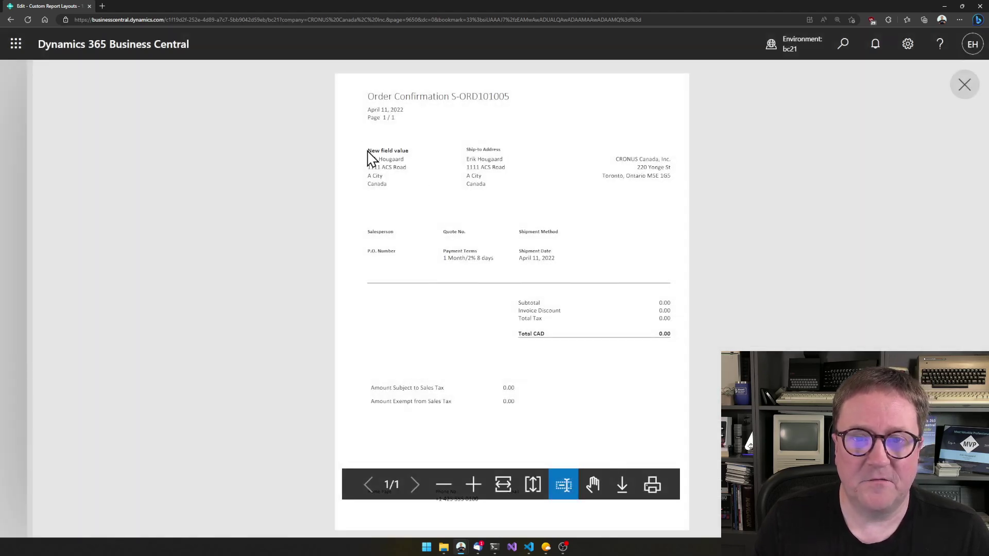
Highlight the custom field's value above the customer address in the order confirmation, and close the preview and the report request
{"action": "left_click_drag", "start_coordinate": [372, 151], "coordinate": [407, 158]}
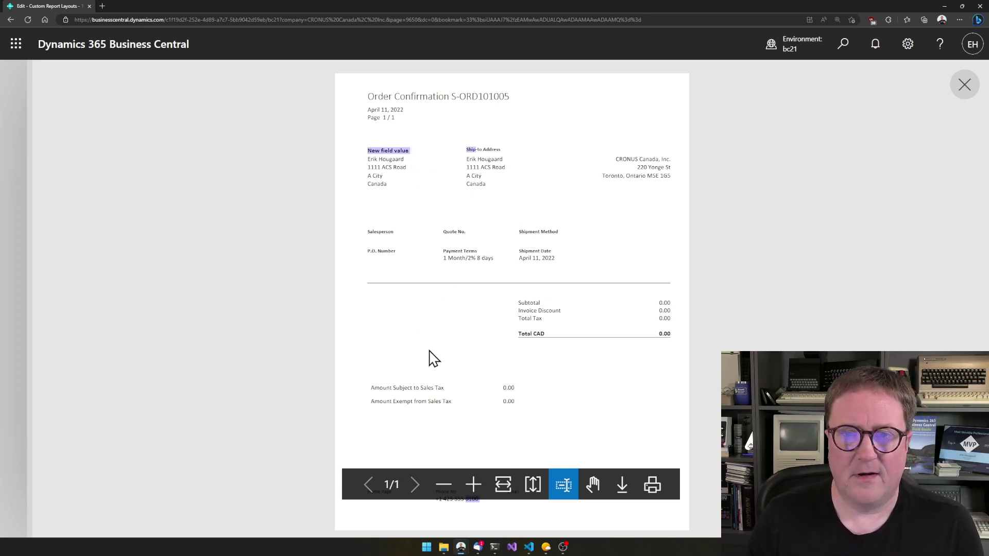
{"action": "left_click", "coordinate": [965, 85]}
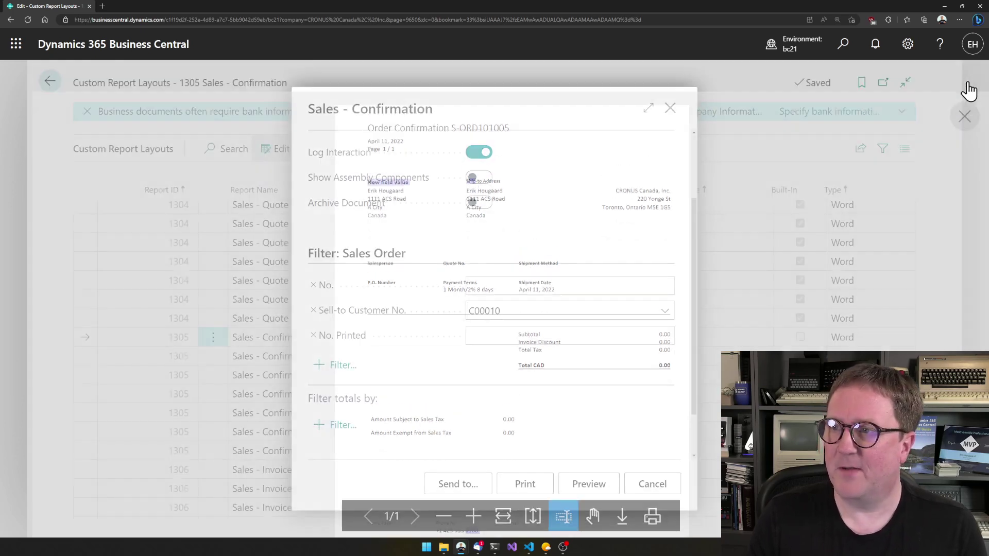
{"action": "key", "text": "Escape"}
Search for "simp" and open the Simple Object Designer page
{"action": "key", "text": "alt+q"}
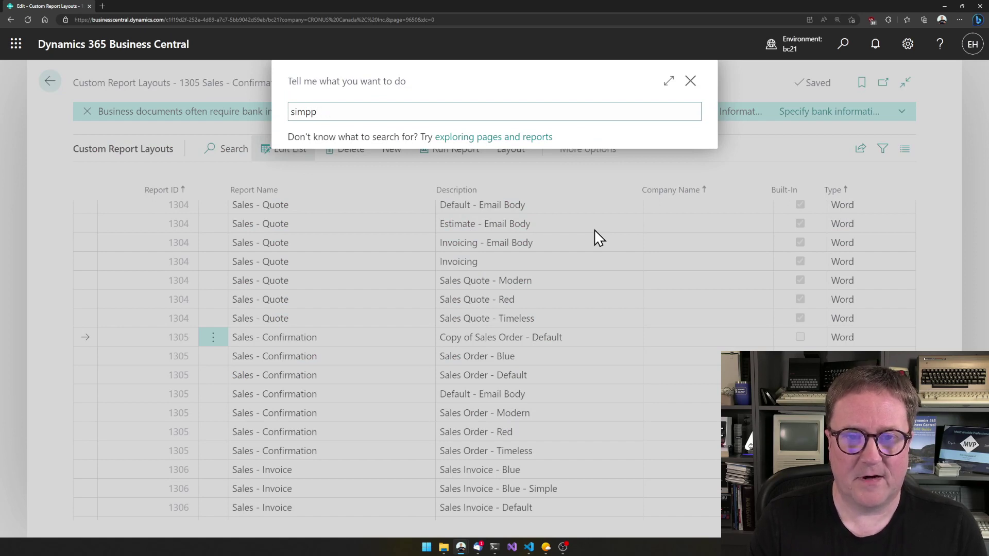
{"action": "type", "text": "simppl"}
{"action": "key", "text": "BackSpace"}
{"action": "key", "text": "BackSpace"}
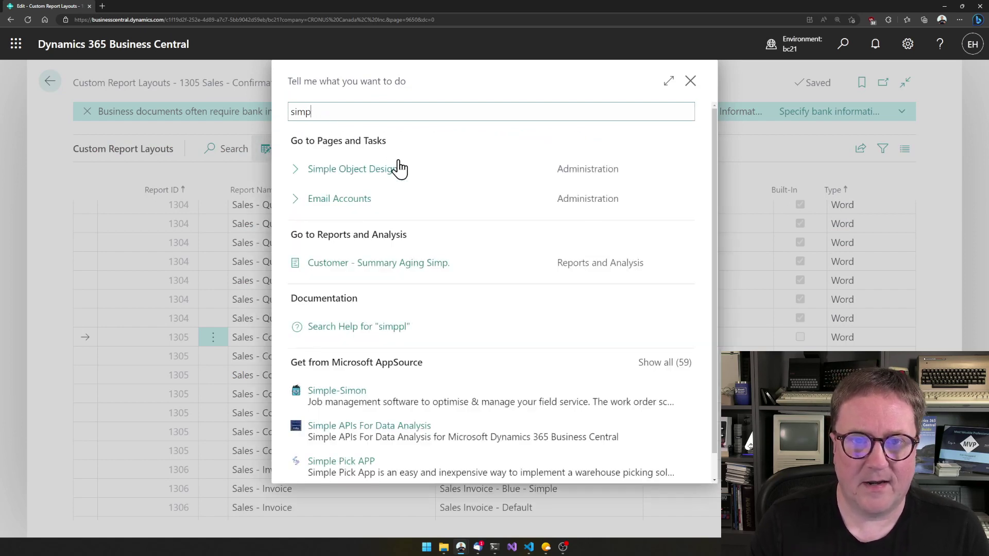
{"action": "left_click", "coordinate": [373, 174]}
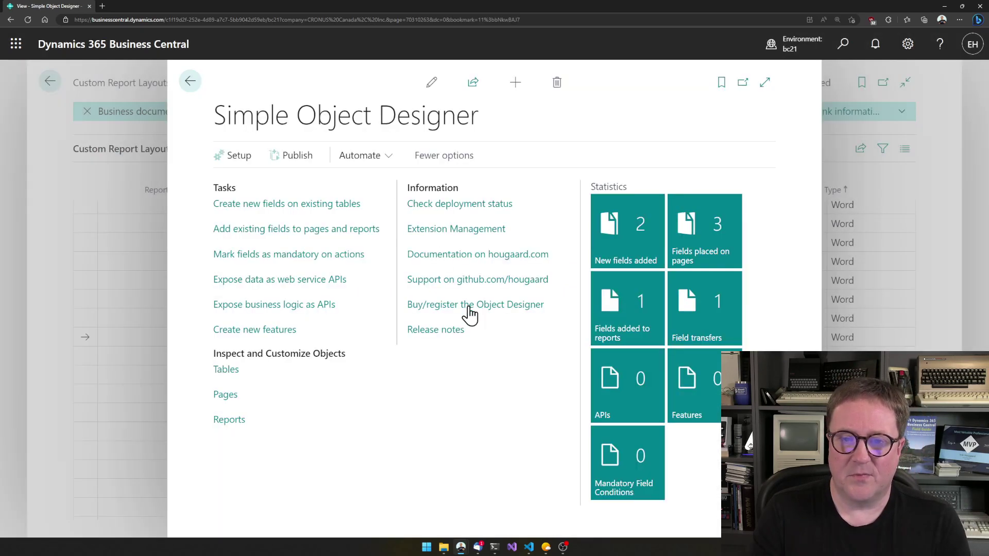